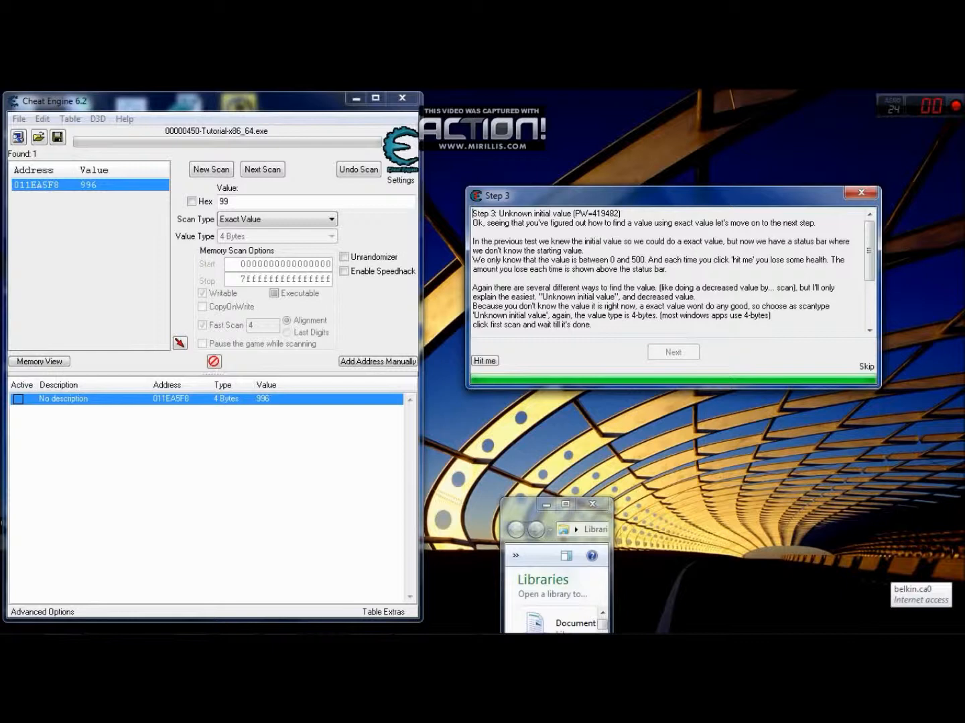
- Reset the previous search to start a new scan and clear all entries from the saved address list
drag(525, 505, 518, 419)
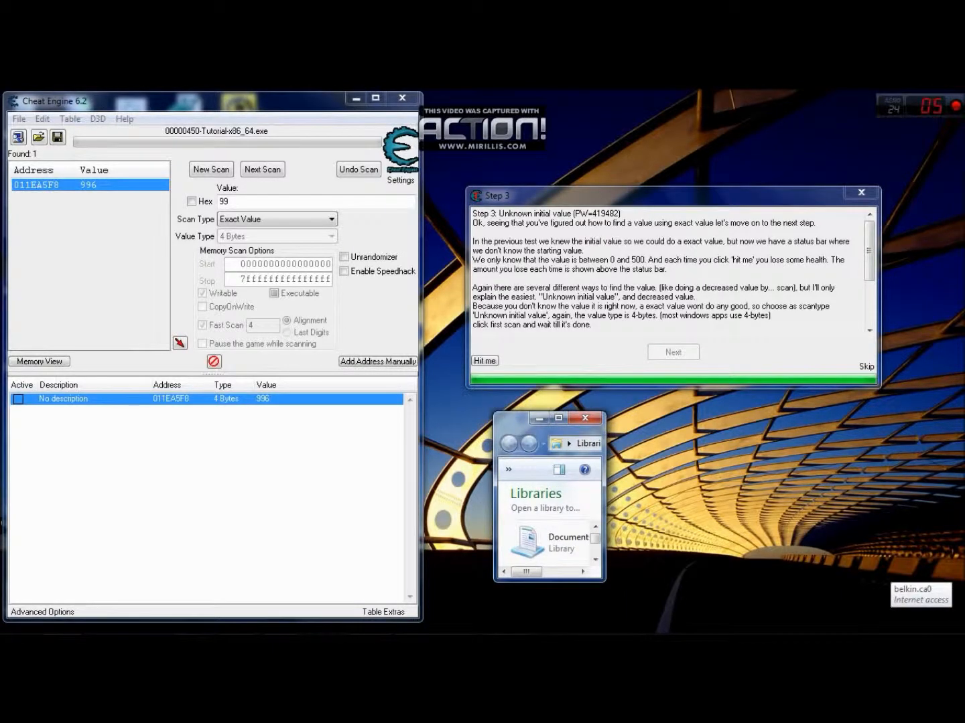
click(211, 170)
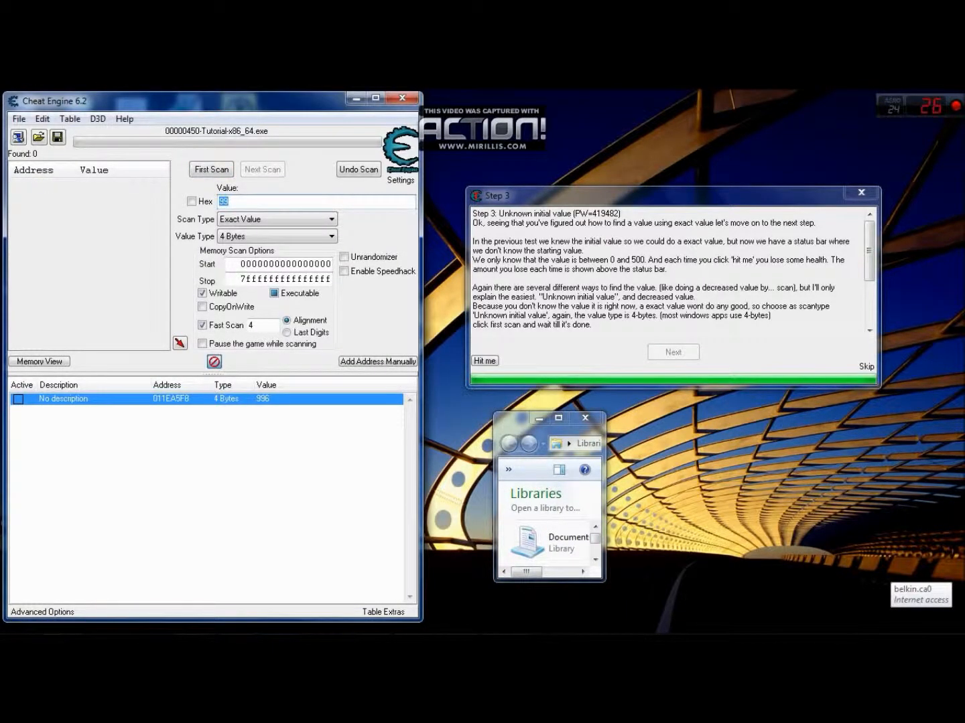
click(214, 361)
click(523, 369)
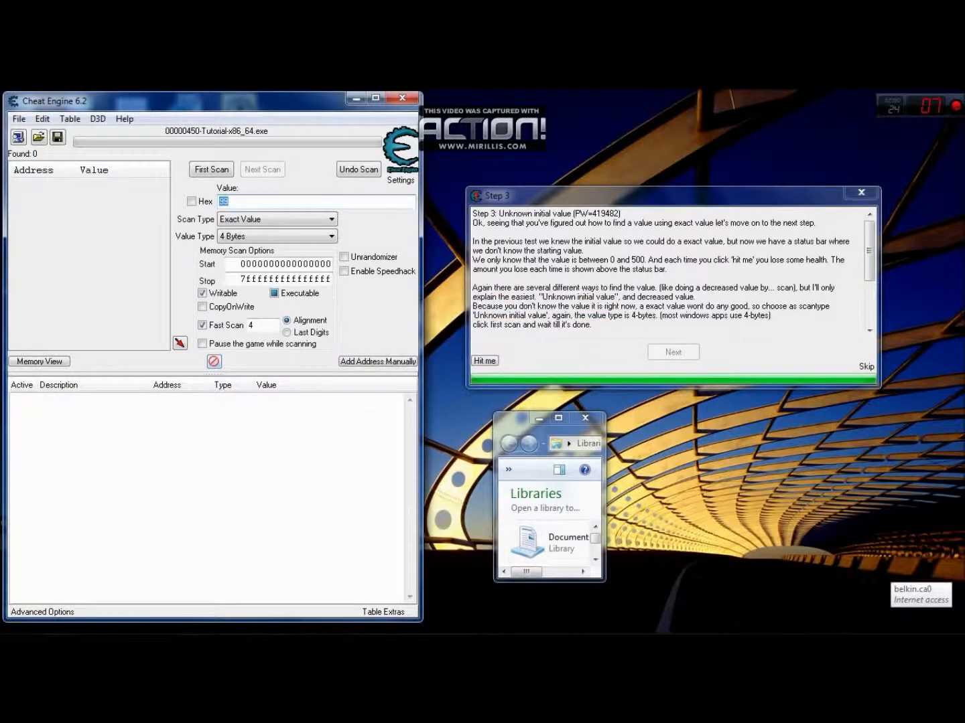
click(504, 419)
click(504, 419)
click(504, 420)
click(504, 419)
mouse_move(510, 429)
mouse_down()
mouse_move(477, 410)
mouse_move(492, 416)
mouse_move(478, 406)
mouse_move(496, 314)
mouse_move(485, 280)
mouse_move(556, 288)
mouse_move(551, 392)
mouse_move(513, 405)
mouse_move(491, 393)
mouse_move(524, 319)
mouse_move(530, 334)
mouse_move(503, 291)
mouse_move(532, 339)
mouse_move(518, 290)
mouse_move(706, 282)
mouse_move(641, 394)
mouse_move(545, 443)
mouse_move(477, 413)
mouse_move(470, 386)
mouse_move(512, 395)
mouse_move(539, 374)
mouse_move(523, 415)
mouse_move(481, 403)
mouse_move(781, 406)
mouse_move(507, 398)
mouse_move(468, 387)
mouse_move(787, 406)
mouse_move(600, 434)
mouse_move(481, 437)
mouse_move(475, 381)
mouse_move(527, 389)
mouse_move(520, 410)
mouse_move(491, 422)
mouse_move(388, 291)
mouse_move(285, 232)
mouse_move(161, 202)
mouse_move(35, 153)
mouse_move(194, 213)
mouse_move(215, 246)
mouse_move(181, 246)
mouse_move(249, 244)
mouse_move(500, 428)
mouse_up()
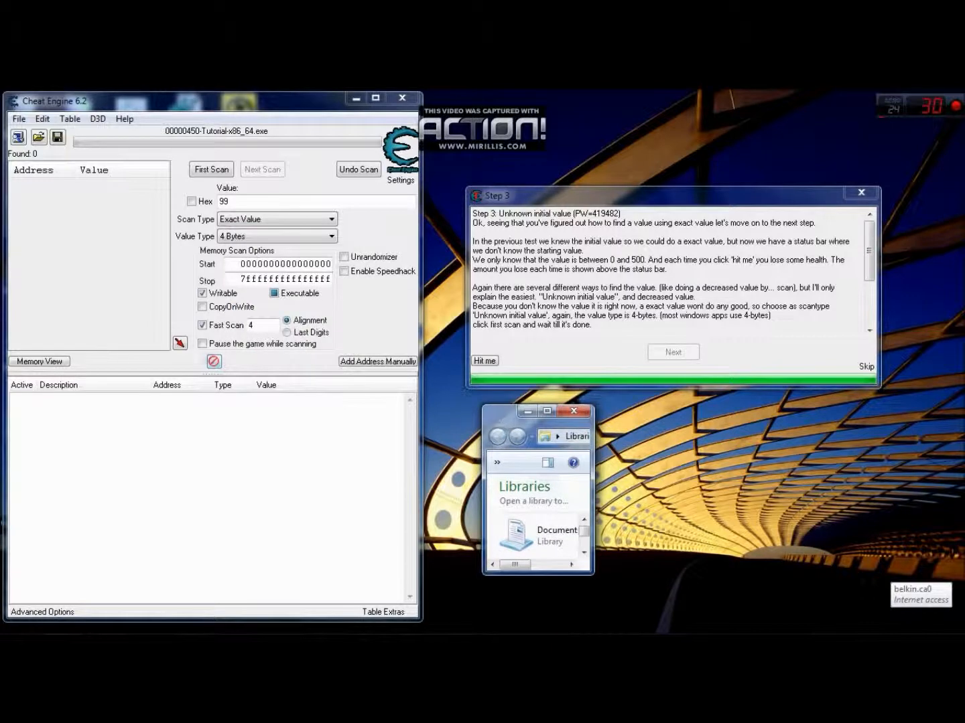
- Run a first scan for 4 Bytes values using the Unknown initial value scan type
click(277, 219)
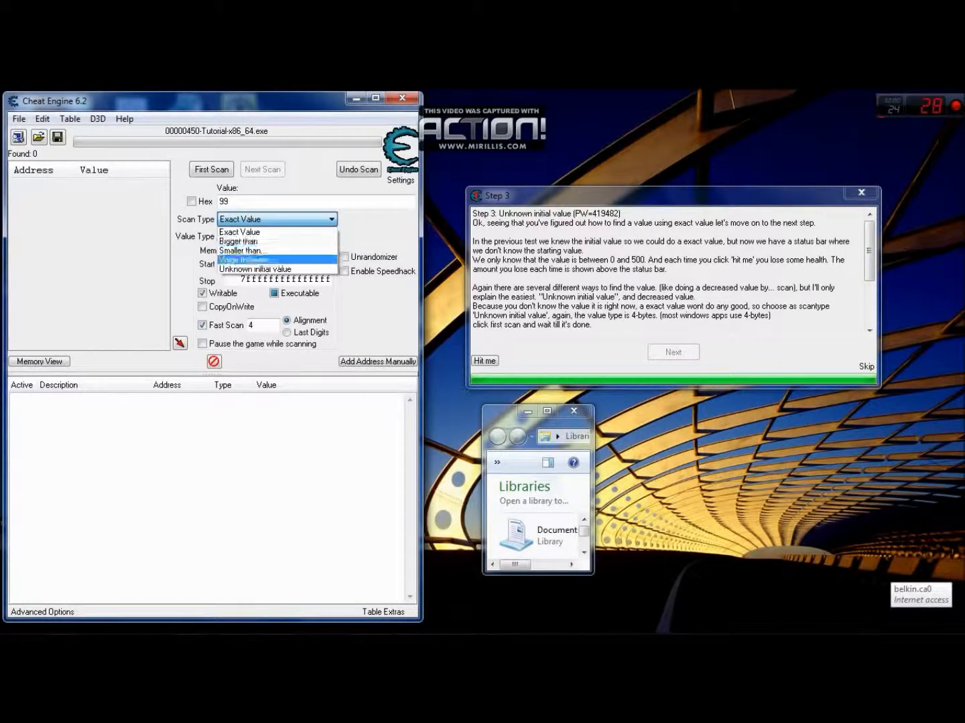
click(256, 268)
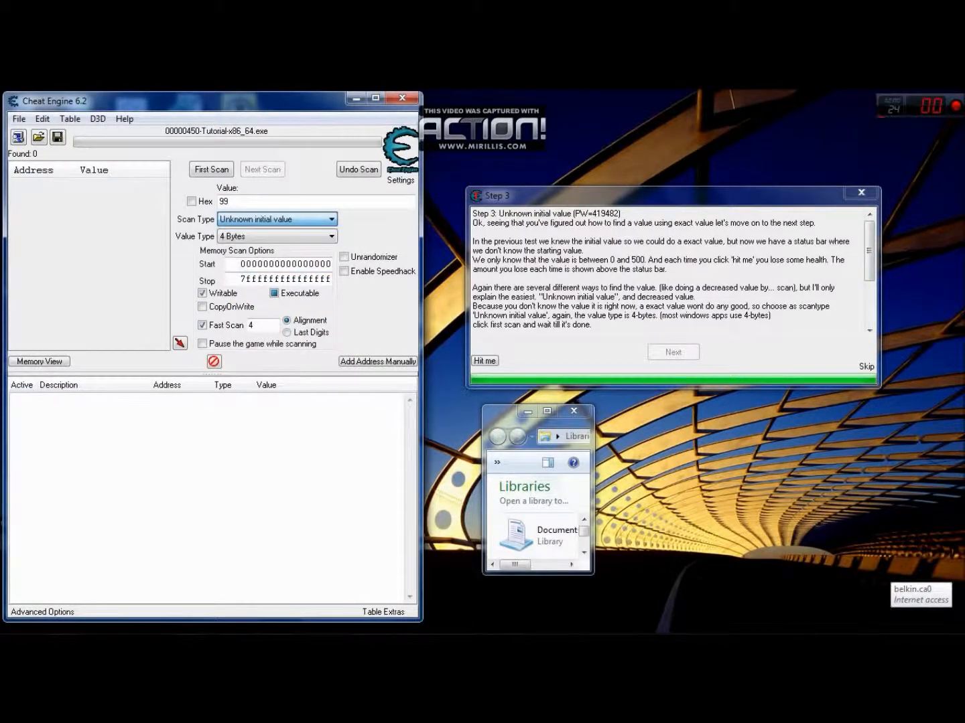
click(499, 420)
click(500, 422)
drag(502, 422, 204, 205)
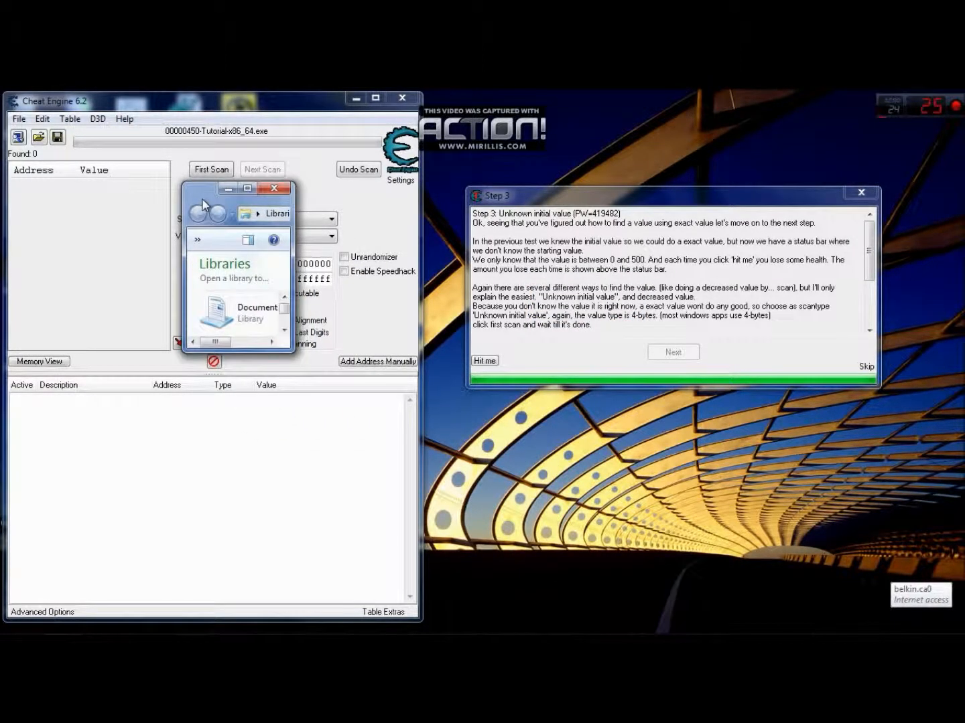
drag(204, 204, 522, 429)
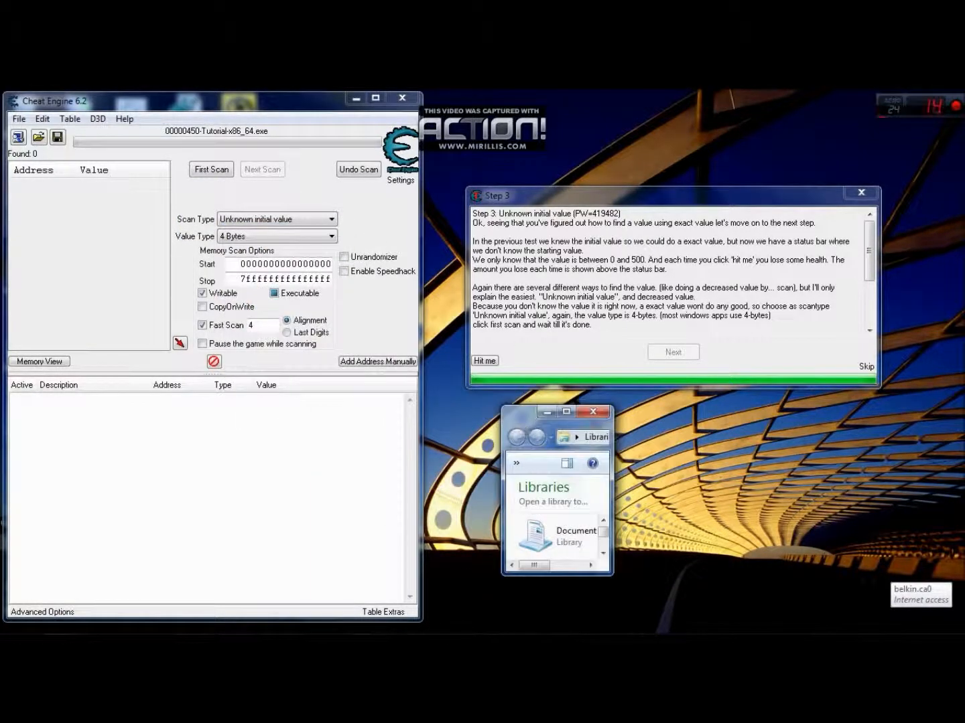
click(211, 169)
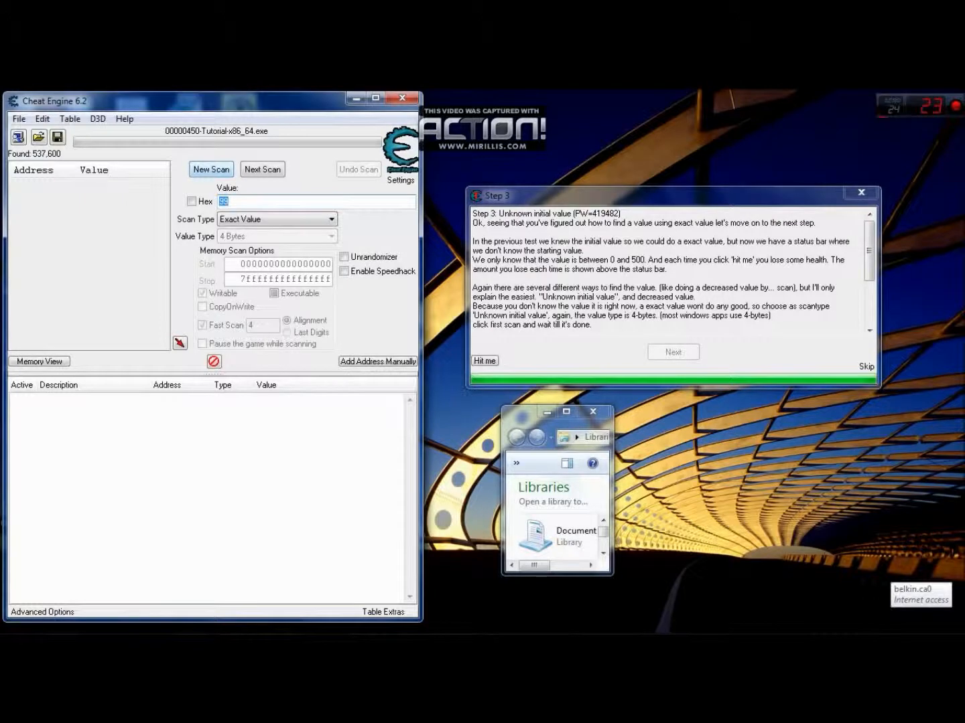
drag(524, 415, 33, 170)
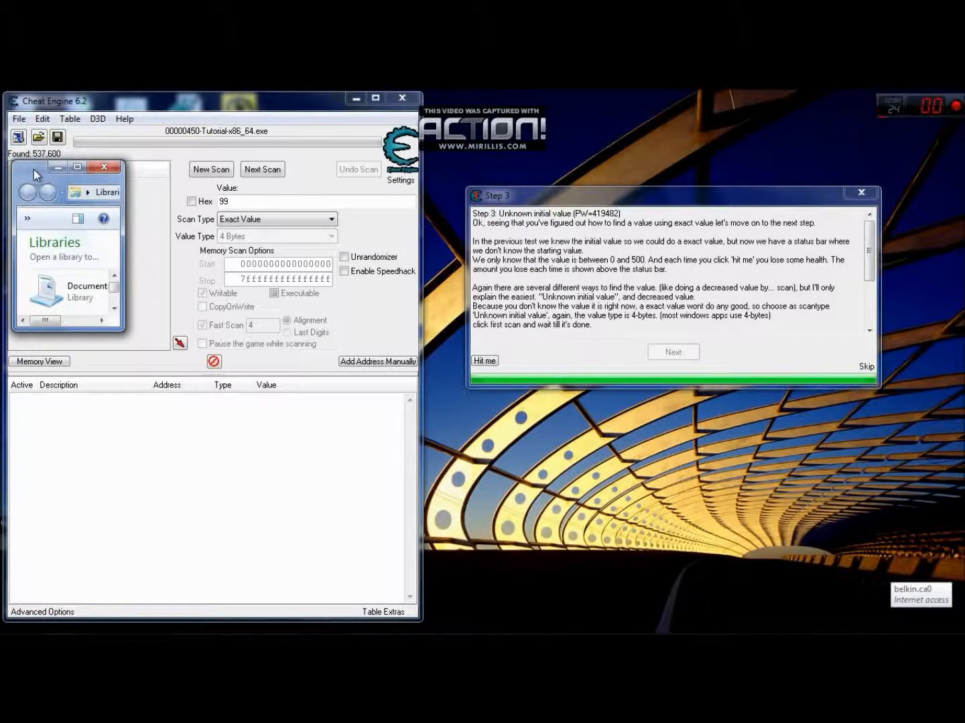
drag(33, 170, 237, 238)
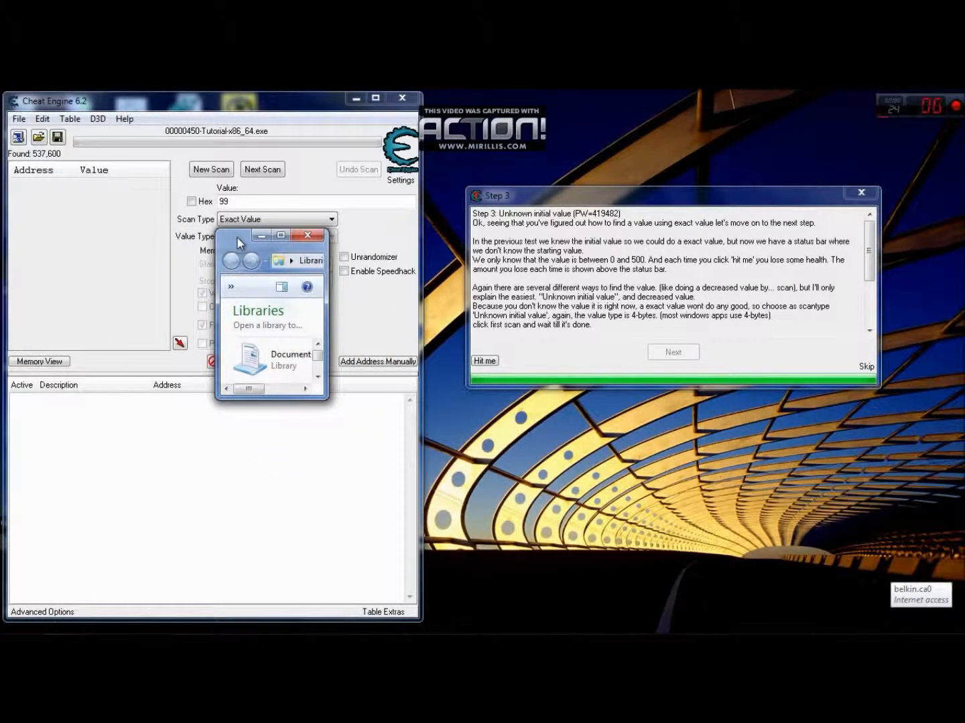
drag(238, 238, 482, 424)
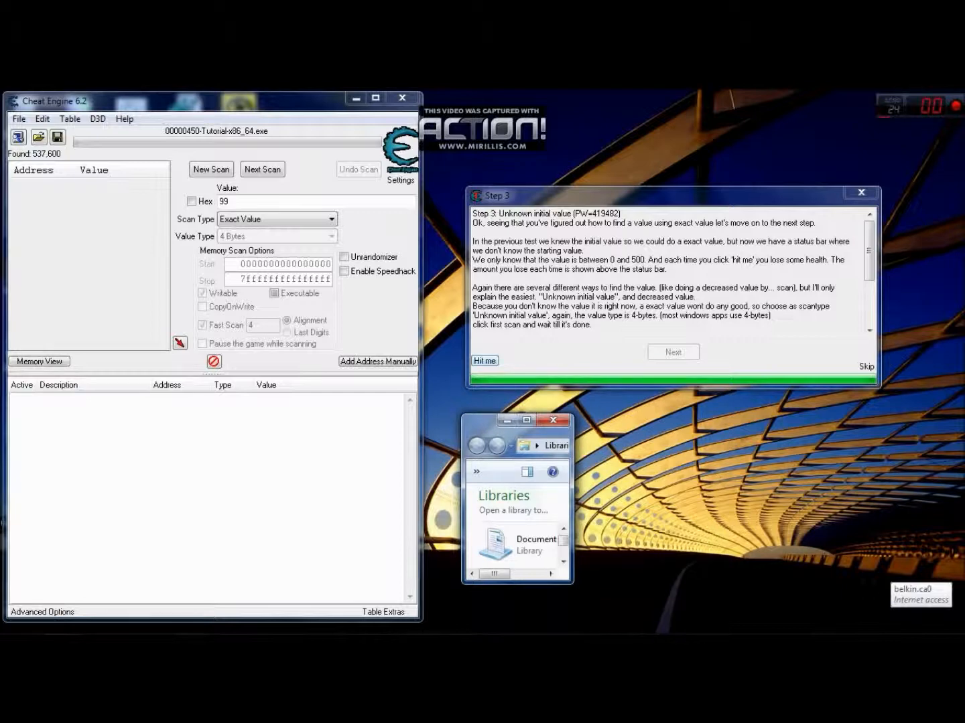
- Take a hit in the Step 3 tutorial and filter the scan results by Decreased value
click(484, 361)
drag(485, 422, 241, 235)
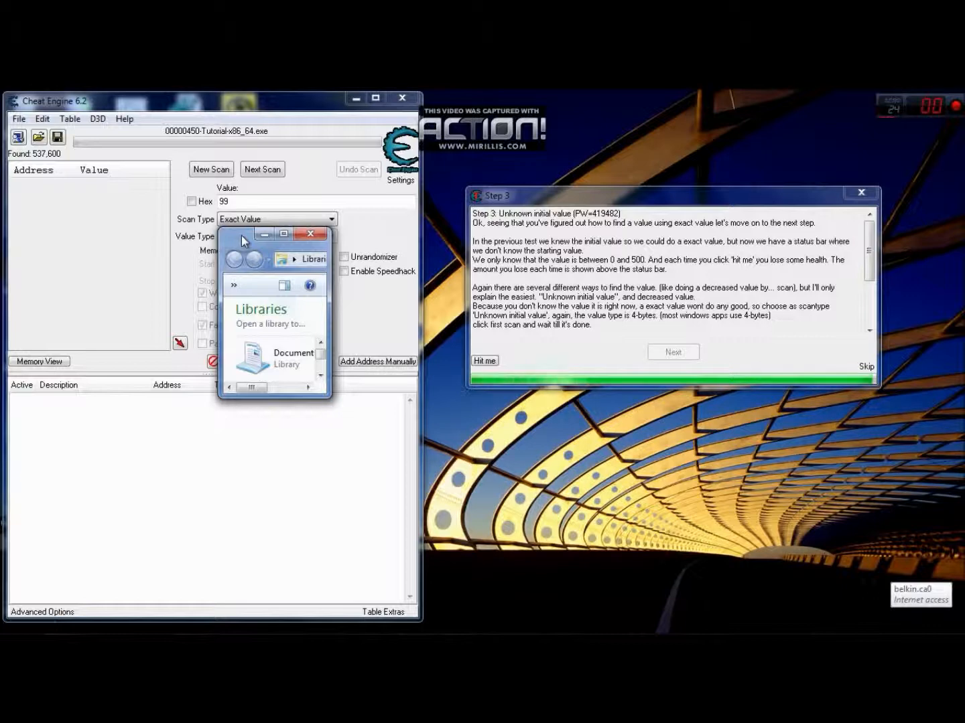
mouse_move(241, 236)
mouse_down()
mouse_move(448, 339)
mouse_move(517, 392)
mouse_move(594, 393)
mouse_move(504, 390)
mouse_move(169, 252)
mouse_move(236, 211)
mouse_move(239, 235)
mouse_move(241, 215)
mouse_move(259, 257)
mouse_move(234, 229)
mouse_move(240, 233)
mouse_up()
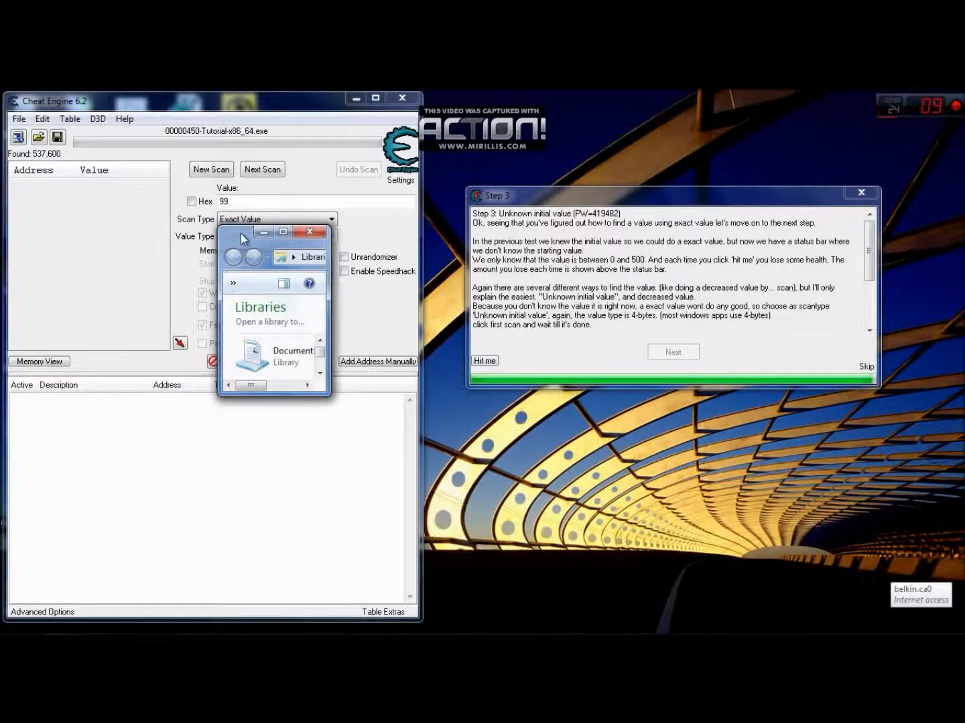
drag(241, 233, 516, 443)
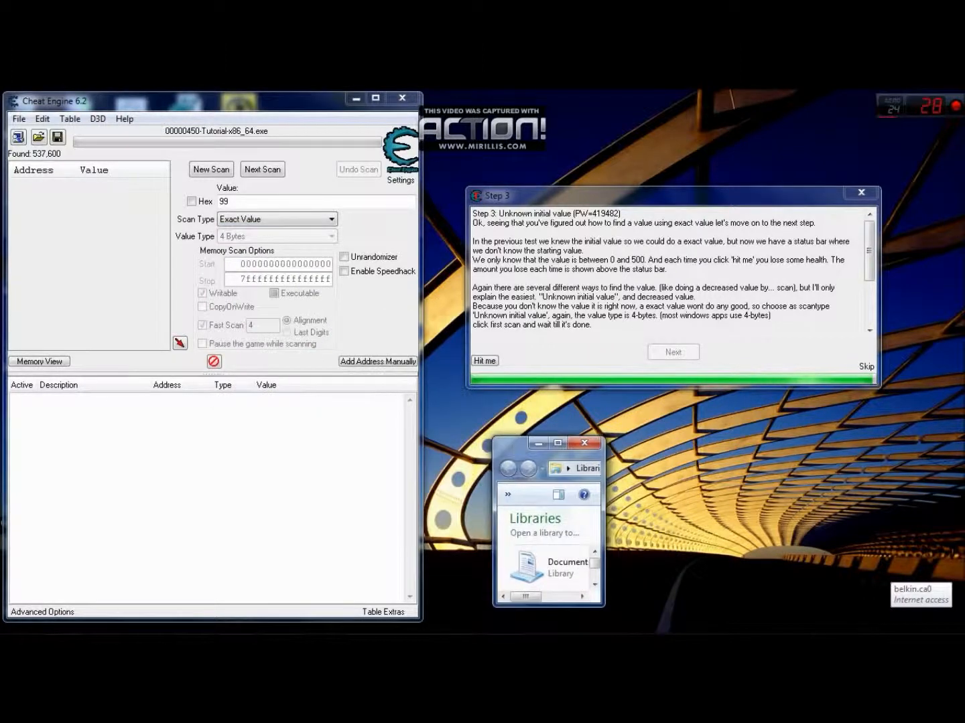
click(275, 219)
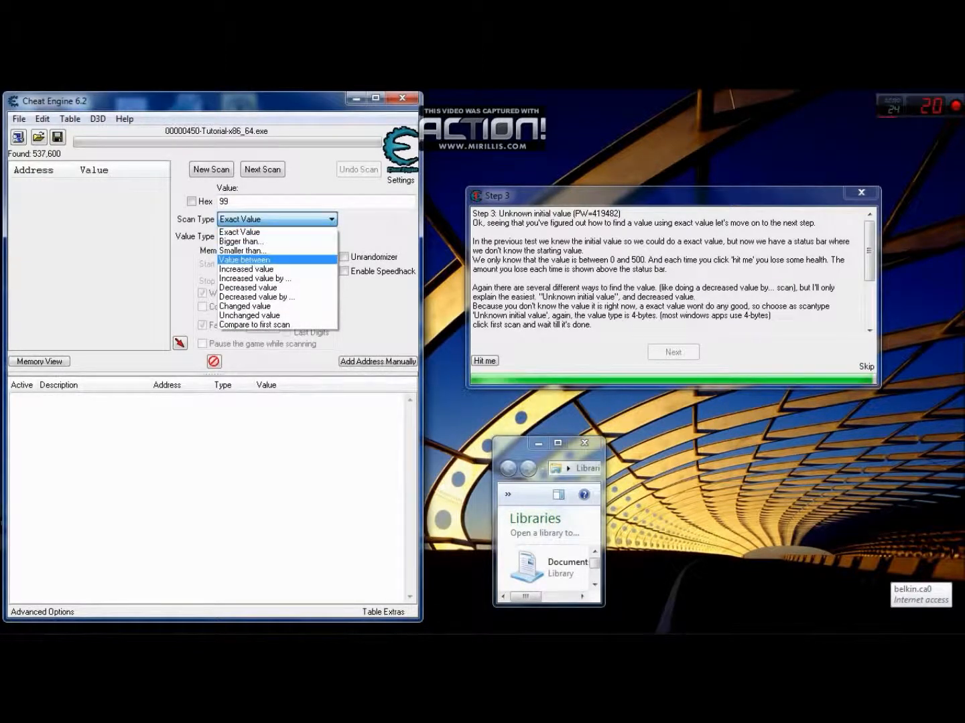
click(248, 287)
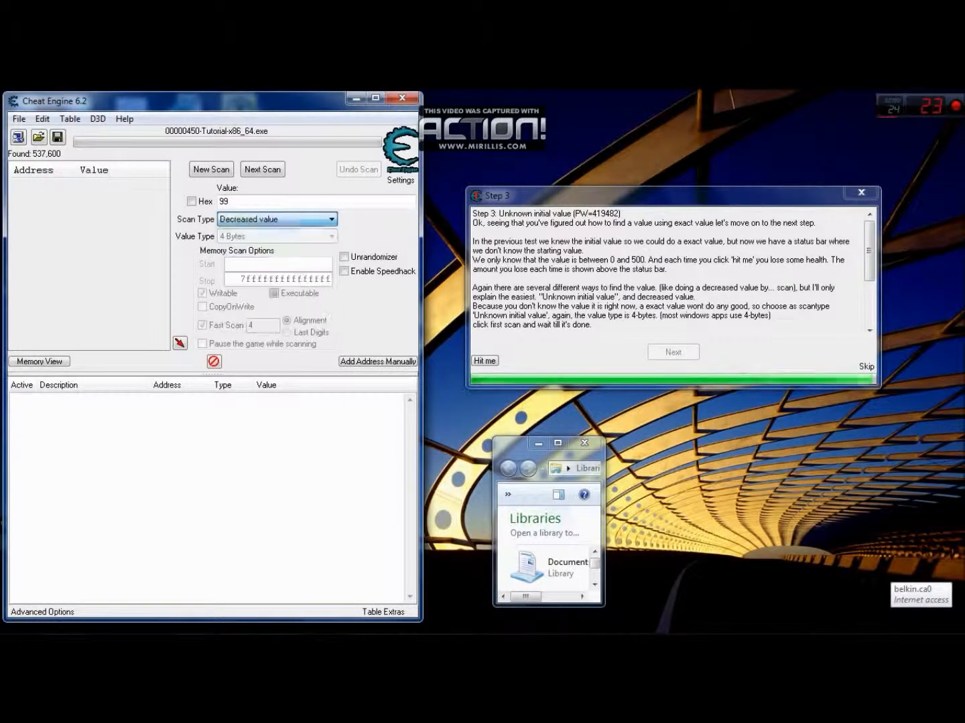
mouse_move(511, 448)
mouse_down()
mouse_move(259, 190)
mouse_move(489, 386)
mouse_move(500, 430)
mouse_up()
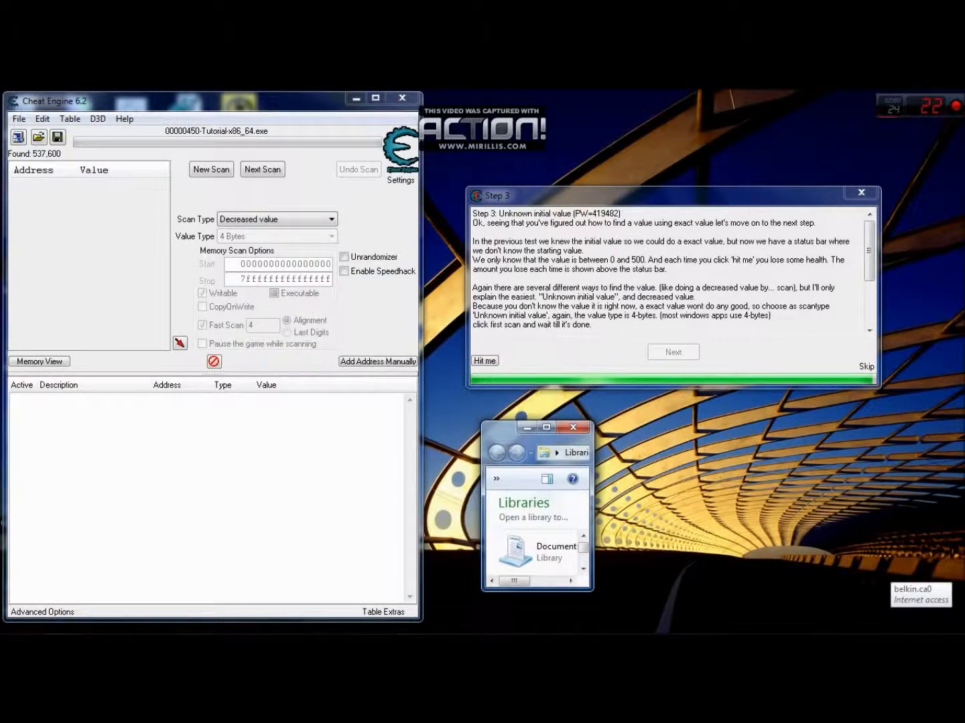
click(262, 170)
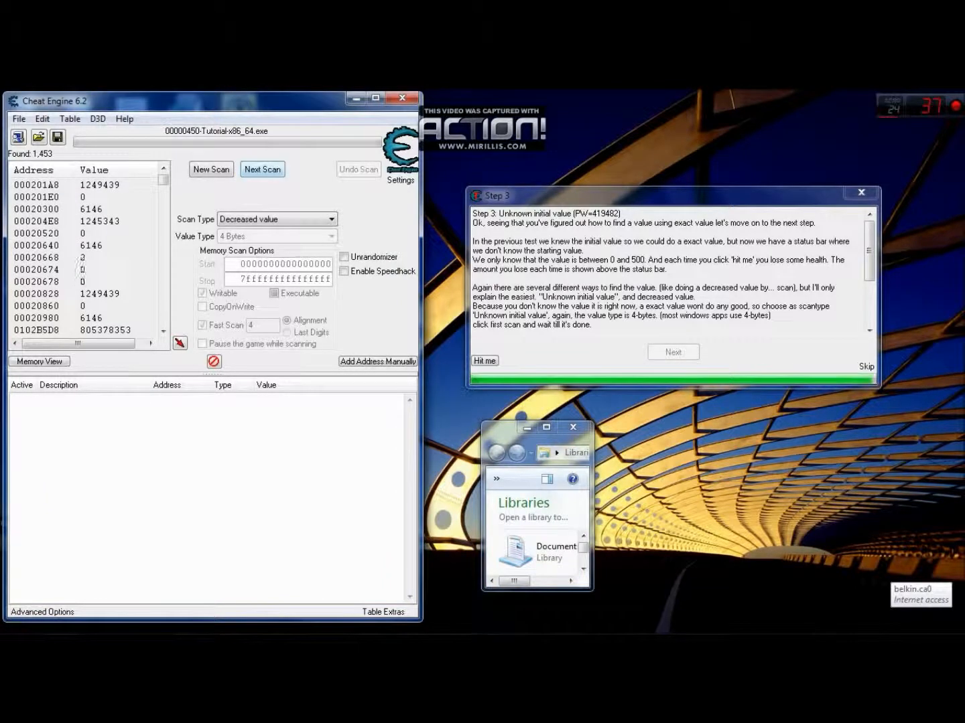
click(494, 431)
drag(504, 436, 32, 176)
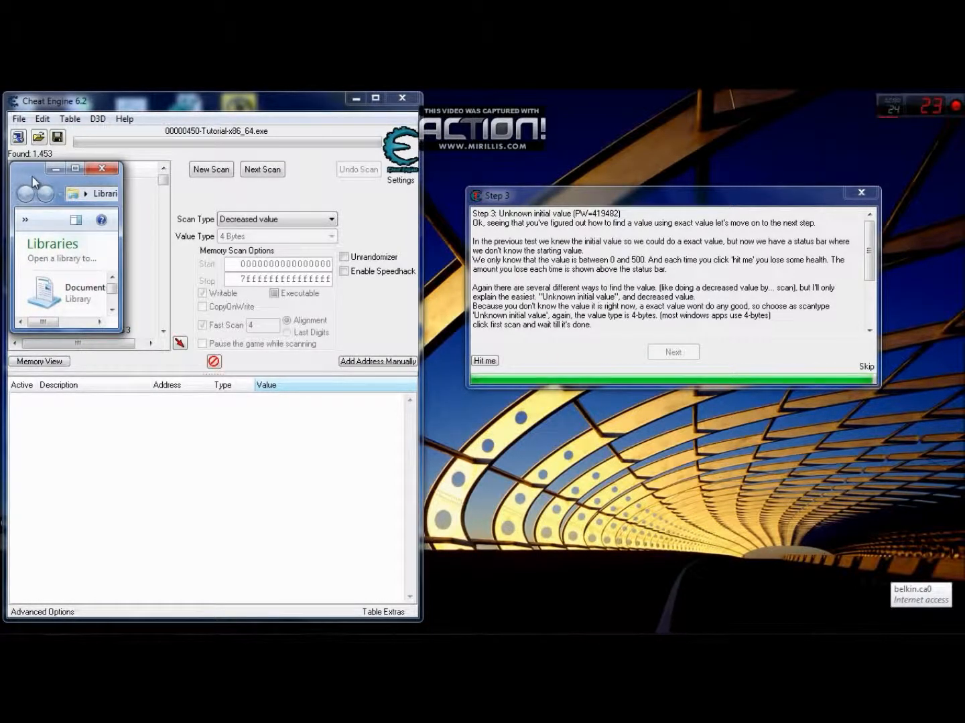
drag(33, 176, 495, 456)
- Lower the tutorial's health again and rescan the remaining addresses for a Decreased value
click(485, 360)
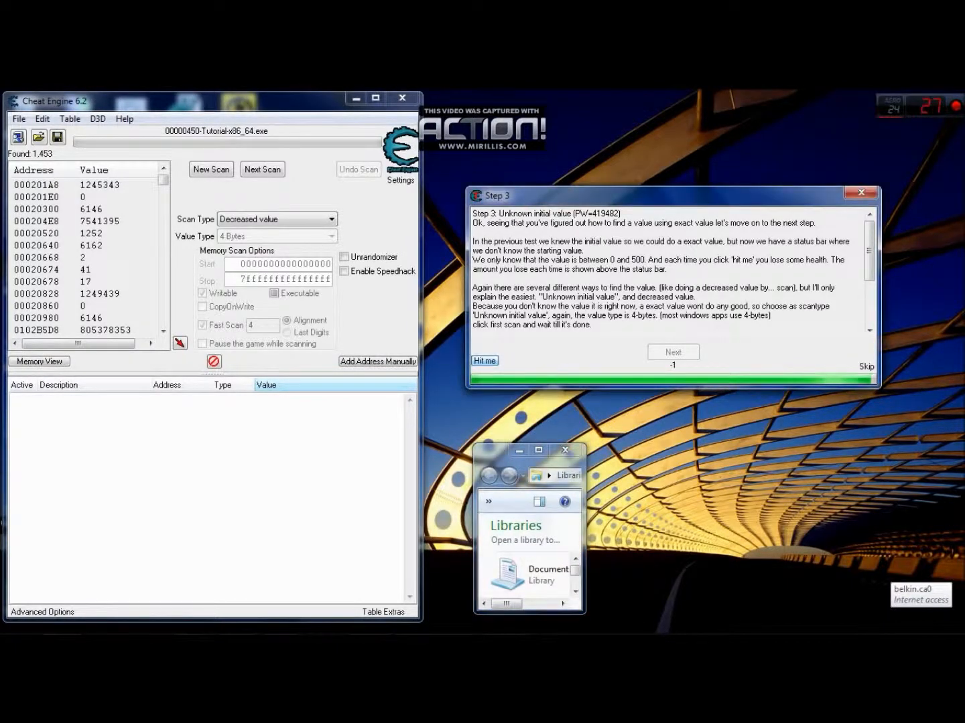
click(485, 450)
click(485, 450)
click(485, 451)
click(484, 451)
drag(489, 453, 506, 437)
click(263, 170)
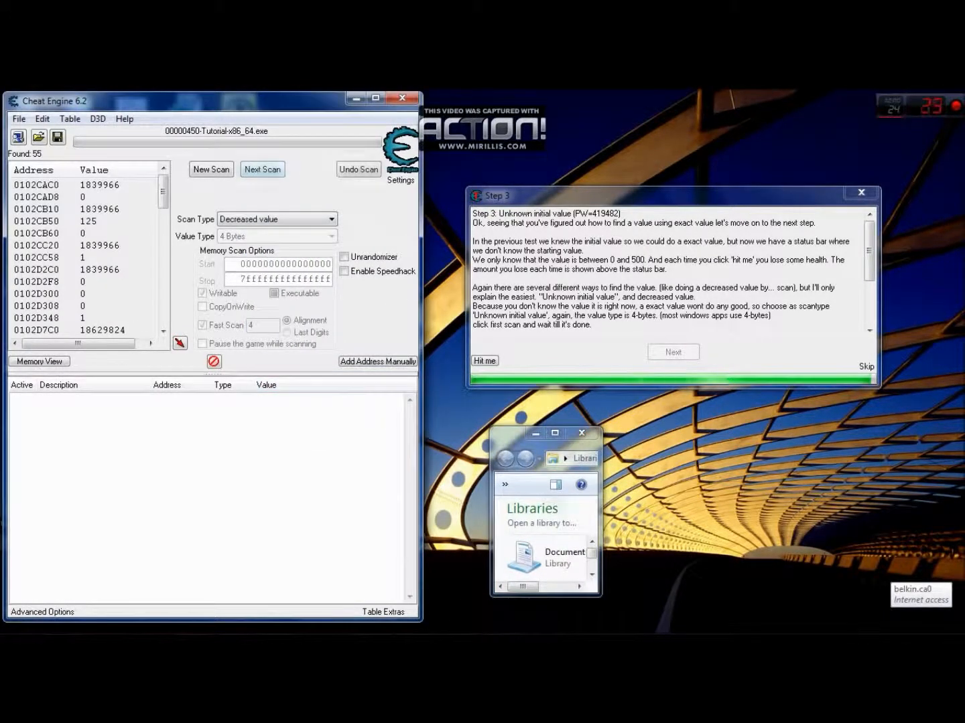
click(503, 436)
click(504, 436)
mouse_move(511, 449)
mouse_down()
mouse_move(227, 304)
mouse_move(31, 183)
mouse_move(45, 268)
mouse_move(471, 432)
mouse_move(482, 388)
mouse_move(483, 425)
mouse_up()
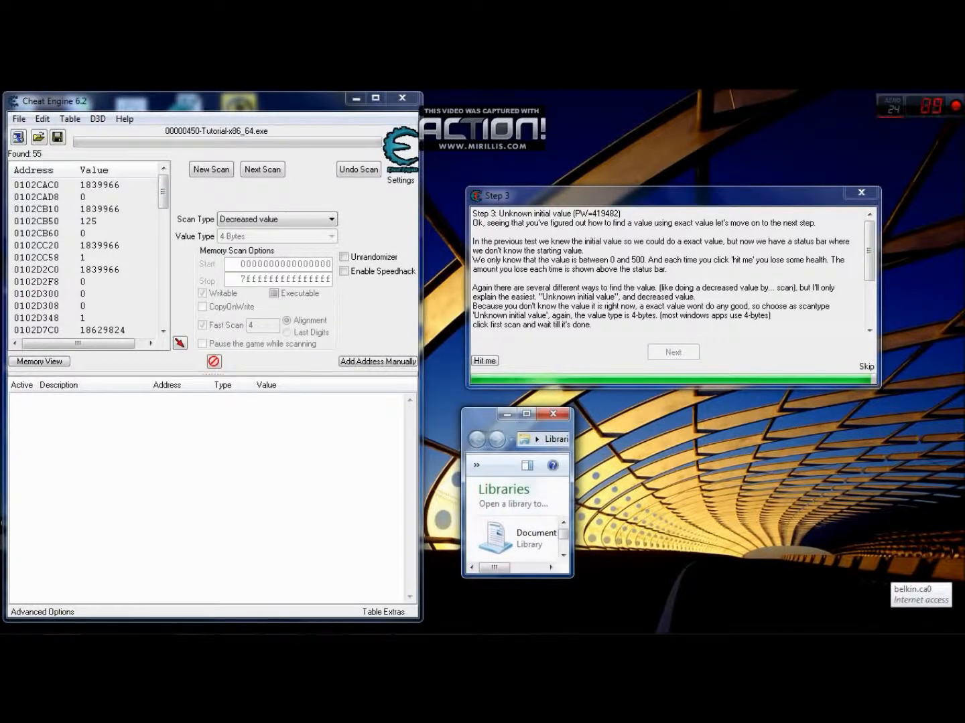
- Take another hit in the tutorial and repeat the Decreased value scan on the remaining addresses
click(485, 360)
drag(476, 422, 502, 448)
click(263, 170)
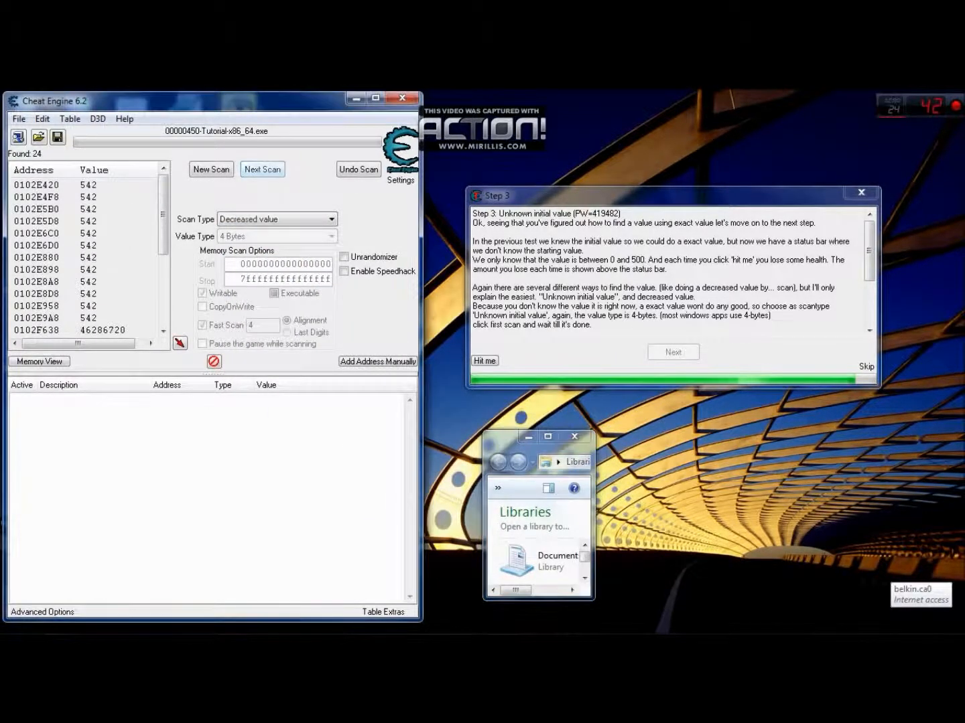
- Without taking another hit, filter the remaining addresses with an Unchanged value scan
drag(505, 442, 245, 238)
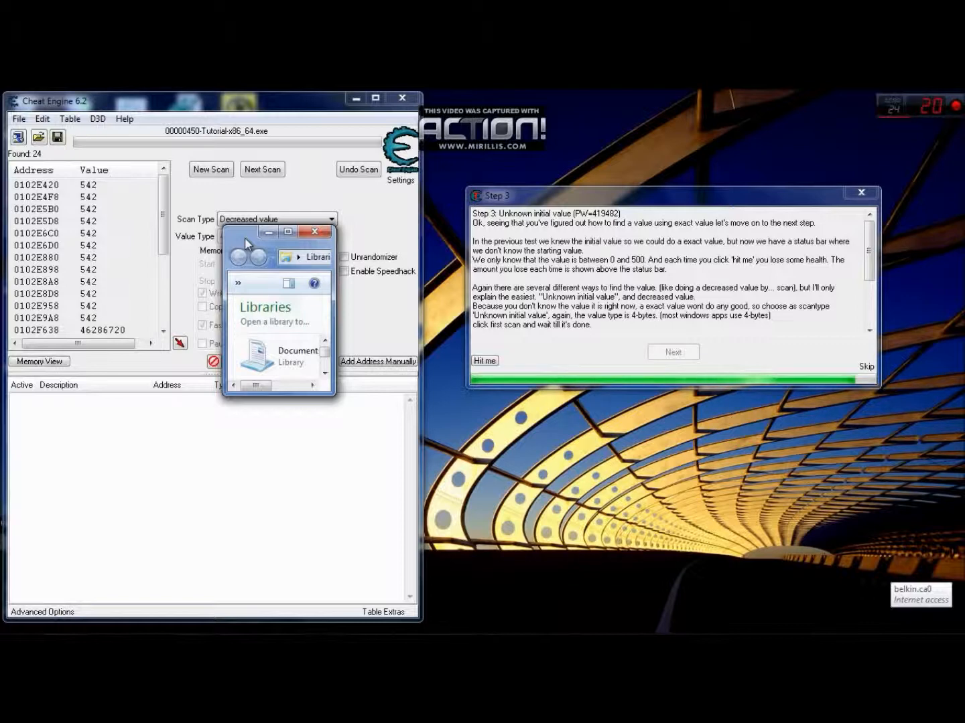
drag(243, 237, 495, 425)
click(276, 220)
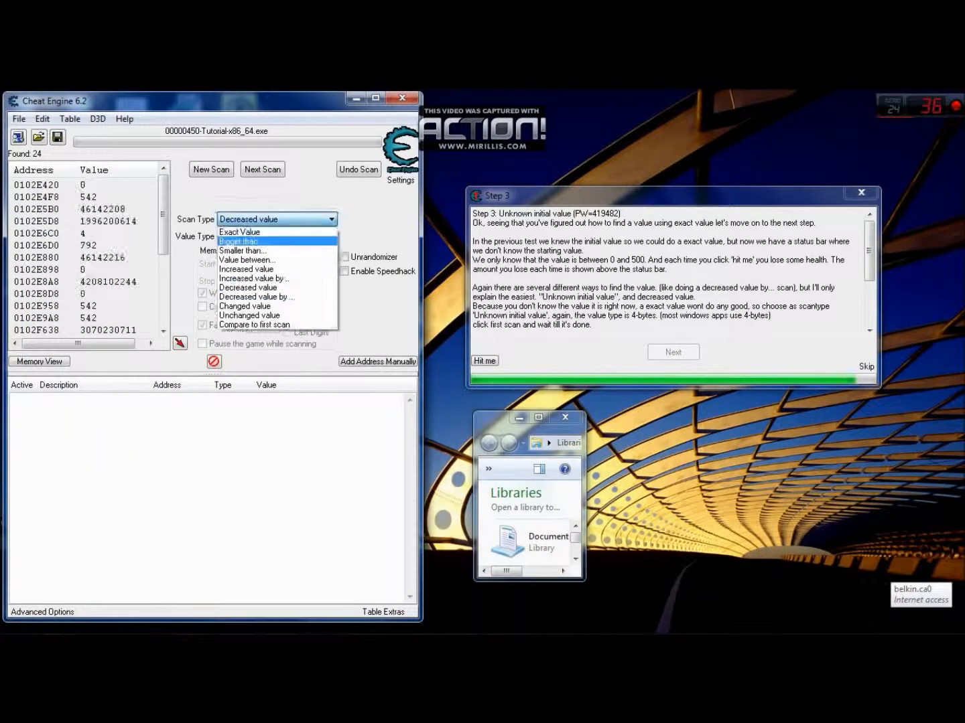
click(248, 315)
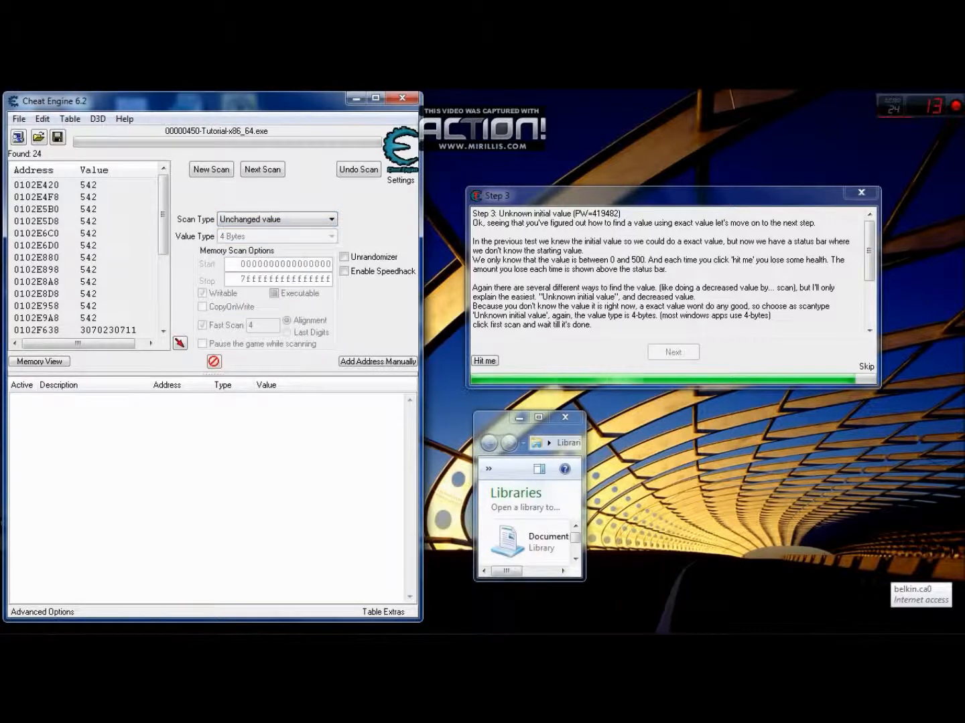
click(262, 169)
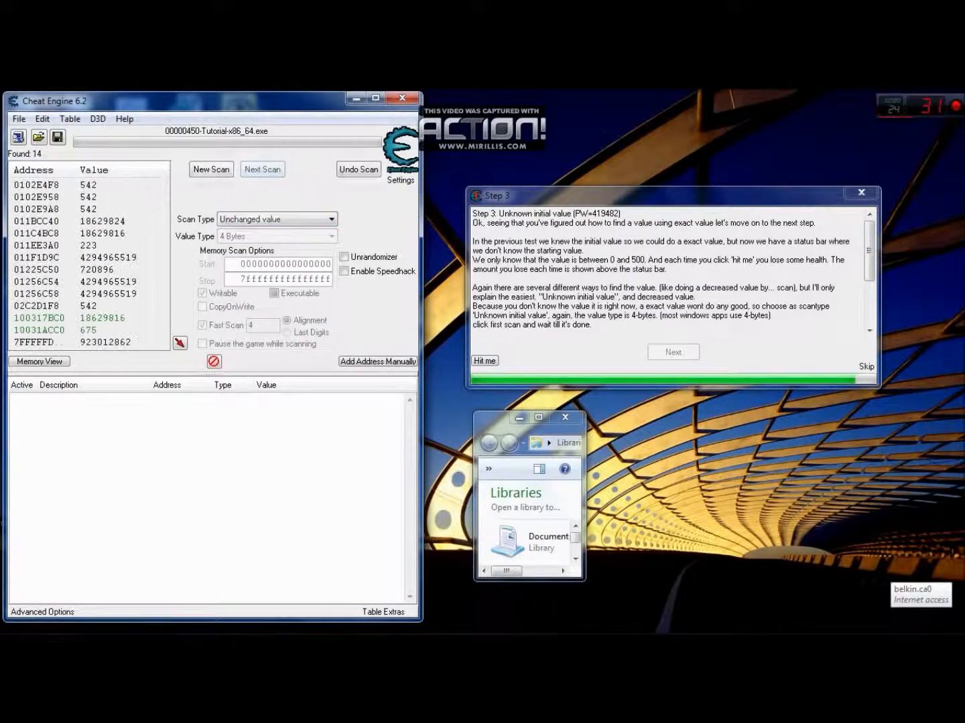
click(483, 420)
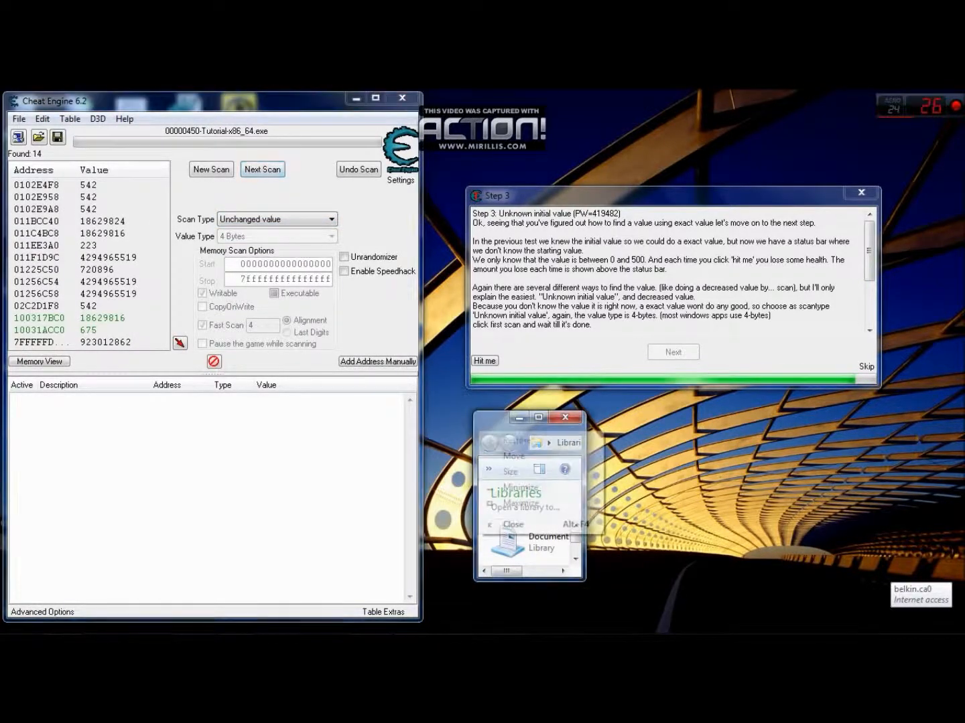
click(483, 420)
click(483, 420)
drag(496, 434, 240, 245)
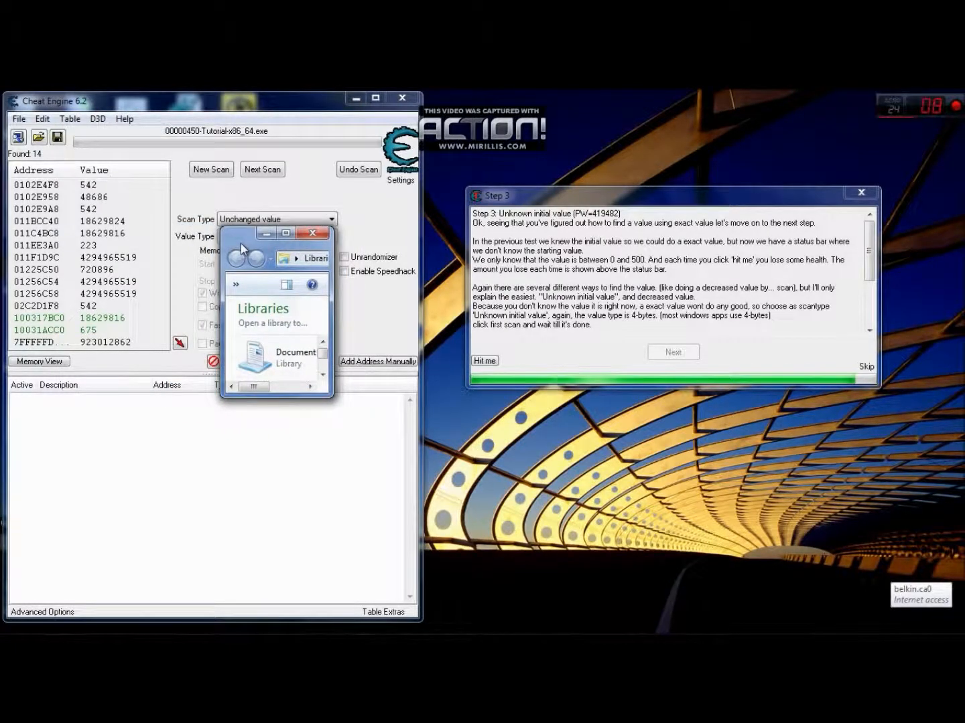
drag(241, 249, 504, 471)
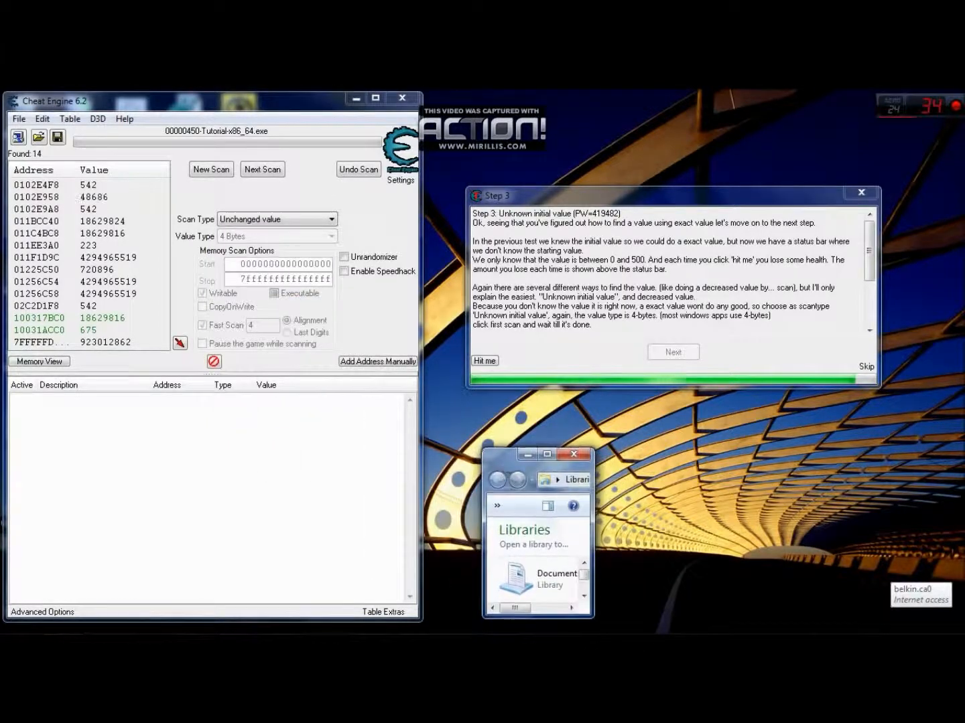
- Switch the scan type back to Decreased value, take one more hit in the tutorial, and rescan the remaining addresses
click(274, 219)
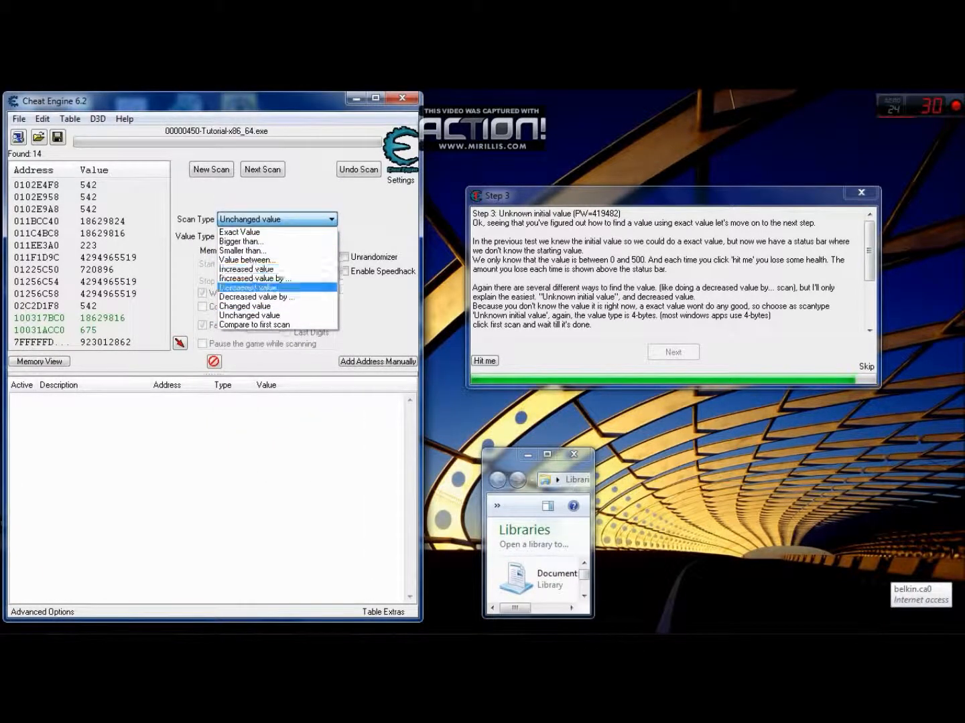
click(274, 288)
drag(507, 472, 499, 436)
click(485, 360)
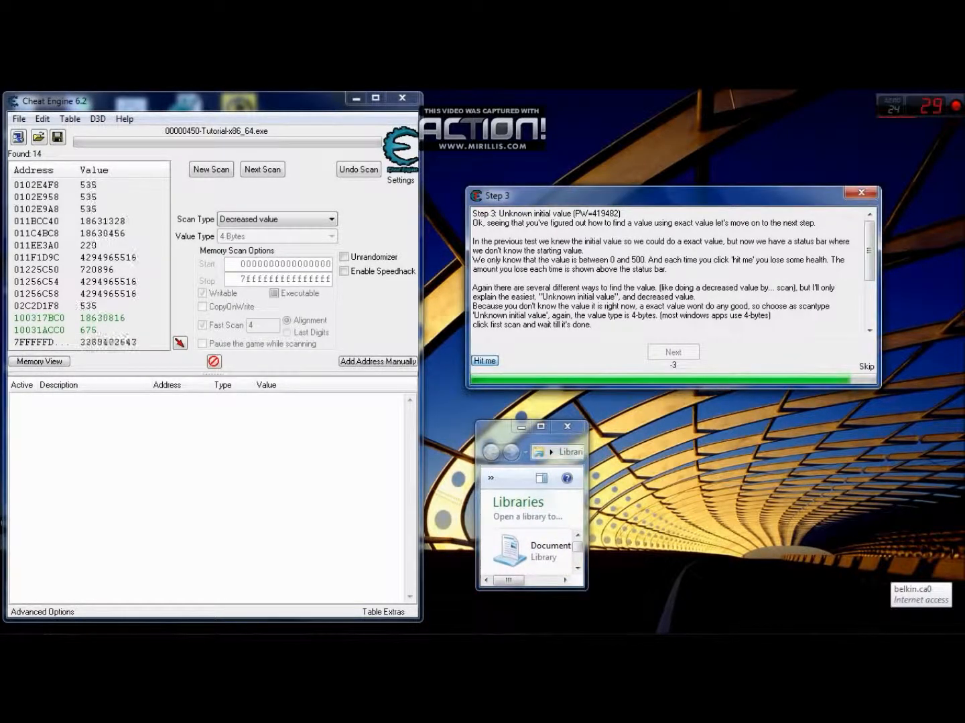
drag(498, 441, 232, 245)
drag(225, 241, 481, 447)
click(262, 170)
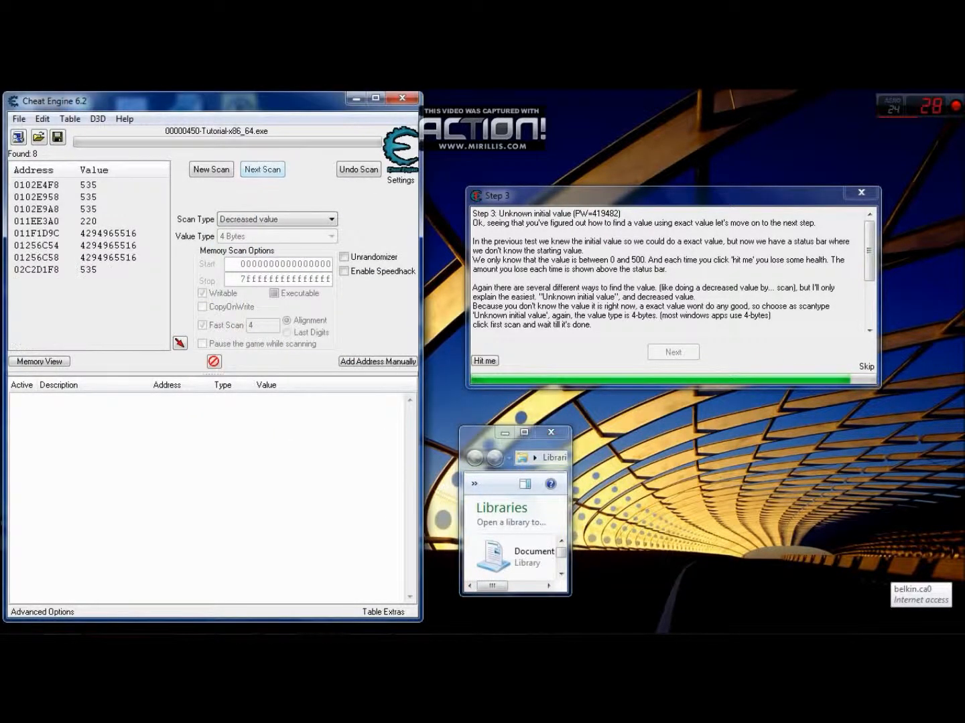
mouse_move(482, 434)
mouse_down()
mouse_move(254, 341)
mouse_move(47, 203)
mouse_move(37, 166)
mouse_move(38, 296)
mouse_move(384, 419)
mouse_move(491, 424)
mouse_move(473, 379)
mouse_move(487, 420)
mouse_up()
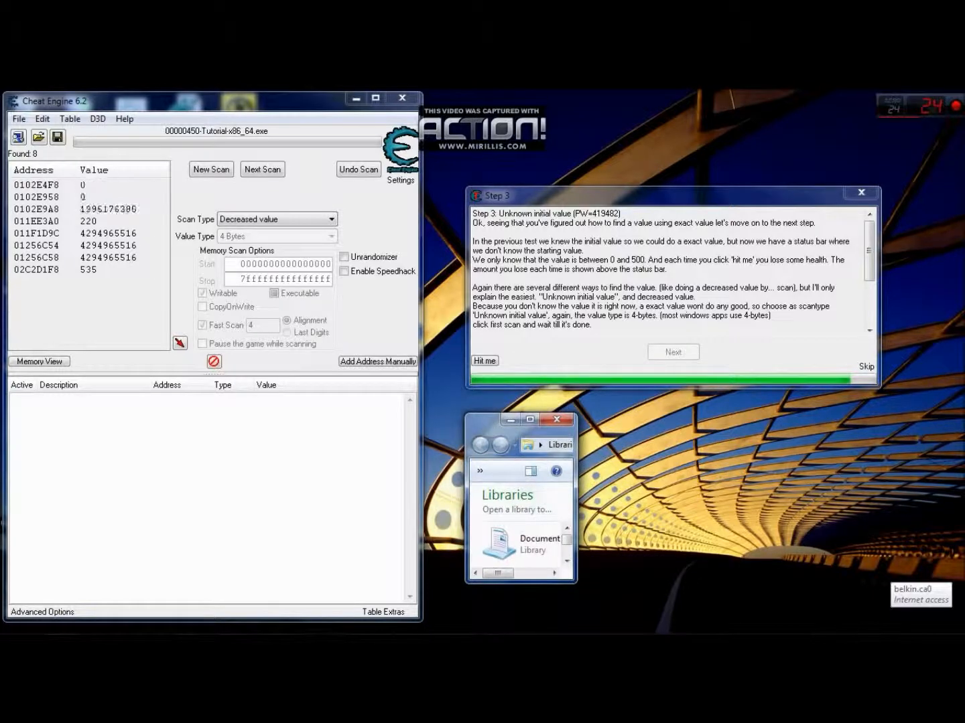
- Take one more hit in the tutorial and add the found address 011EE3A0 to the address list
mouse_move(486, 420)
mouse_down()
mouse_move(479, 377)
mouse_move(412, 372)
mouse_move(118, 305)
mouse_move(67, 245)
mouse_move(54, 194)
mouse_move(40, 284)
mouse_move(23, 221)
mouse_move(34, 185)
mouse_move(43, 297)
mouse_move(37, 234)
mouse_move(35, 286)
mouse_move(36, 236)
mouse_move(458, 395)
mouse_move(456, 379)
mouse_move(57, 270)
mouse_move(76, 305)
mouse_move(478, 403)
mouse_move(32, 236)
mouse_up()
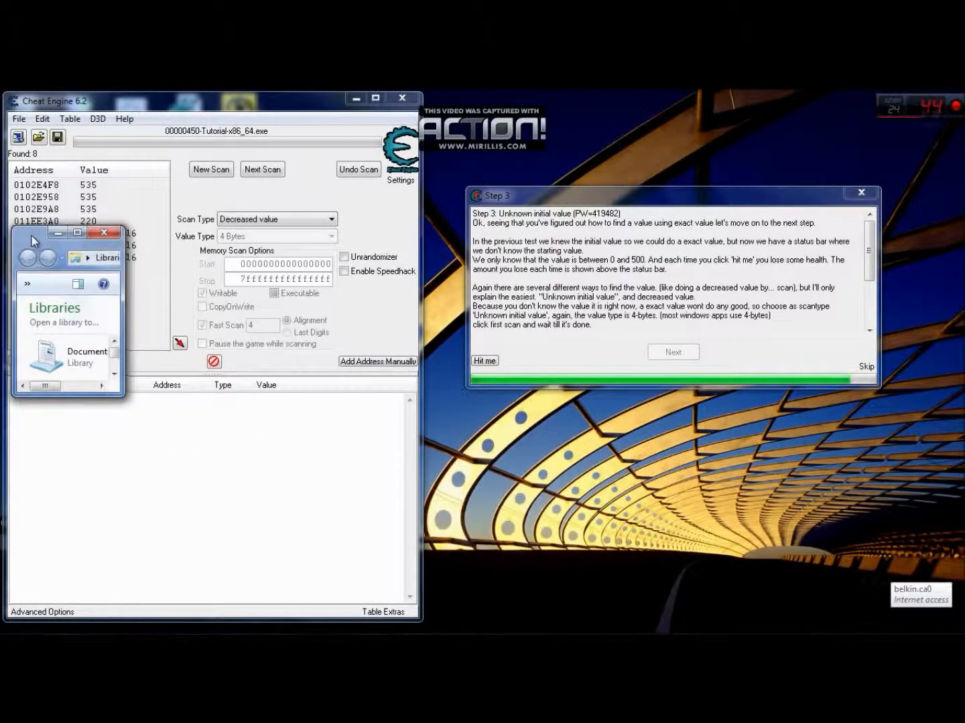
drag(31, 234, 491, 415)
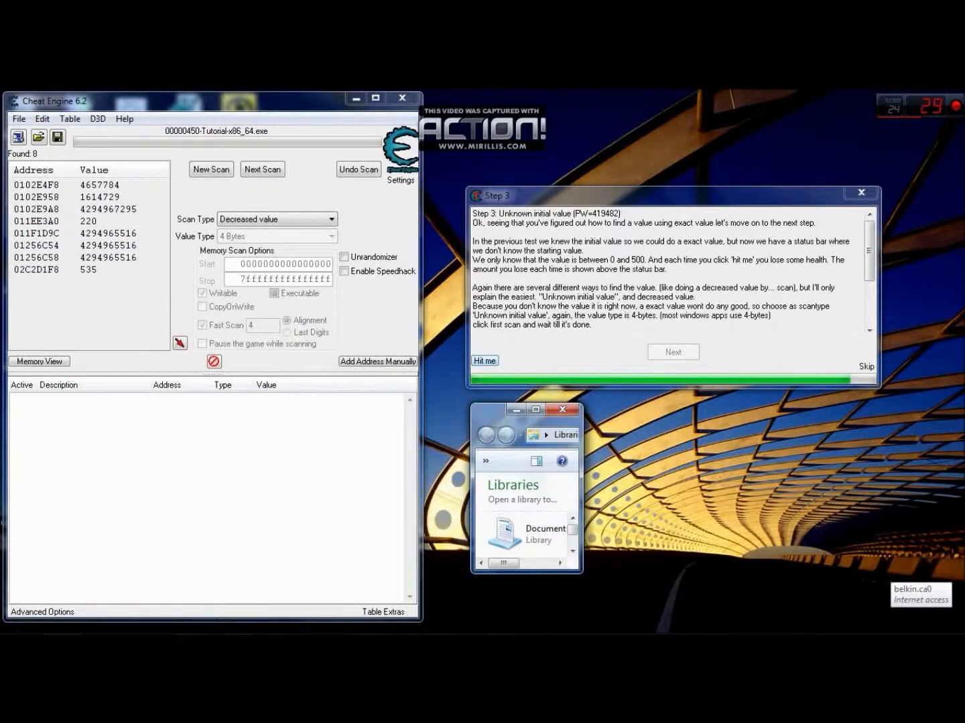
click(485, 360)
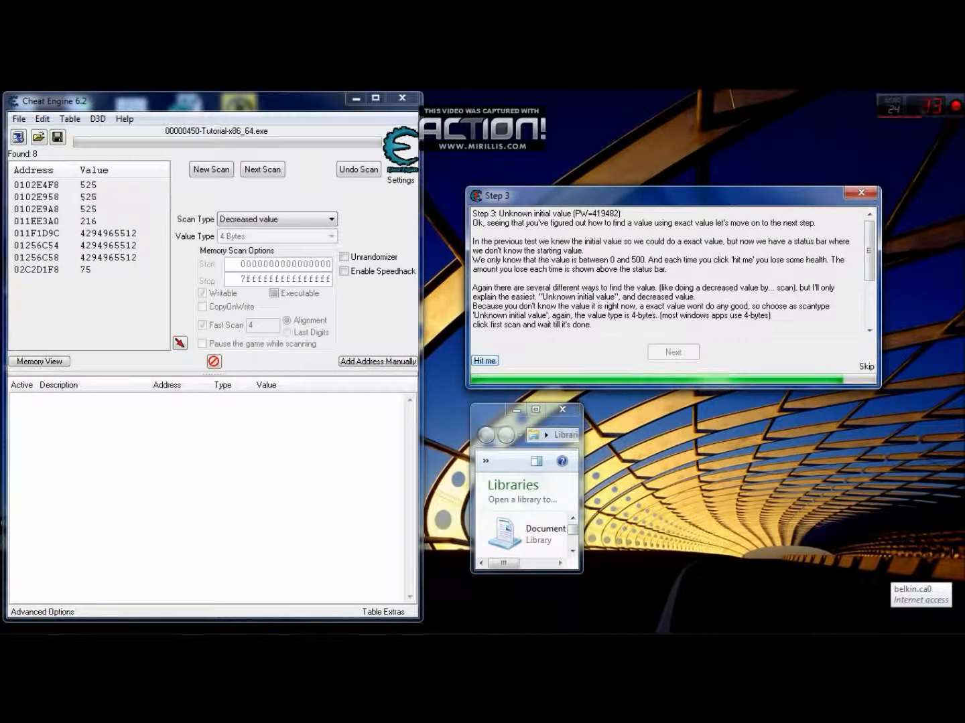
drag(492, 415, 651, 385)
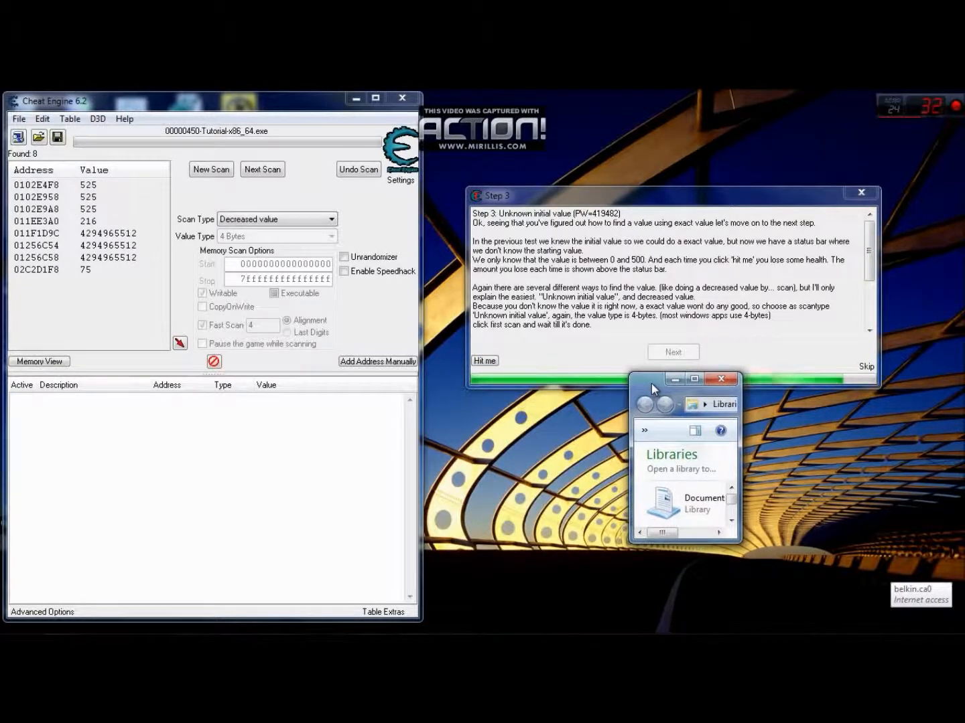
drag(651, 383, 44, 238)
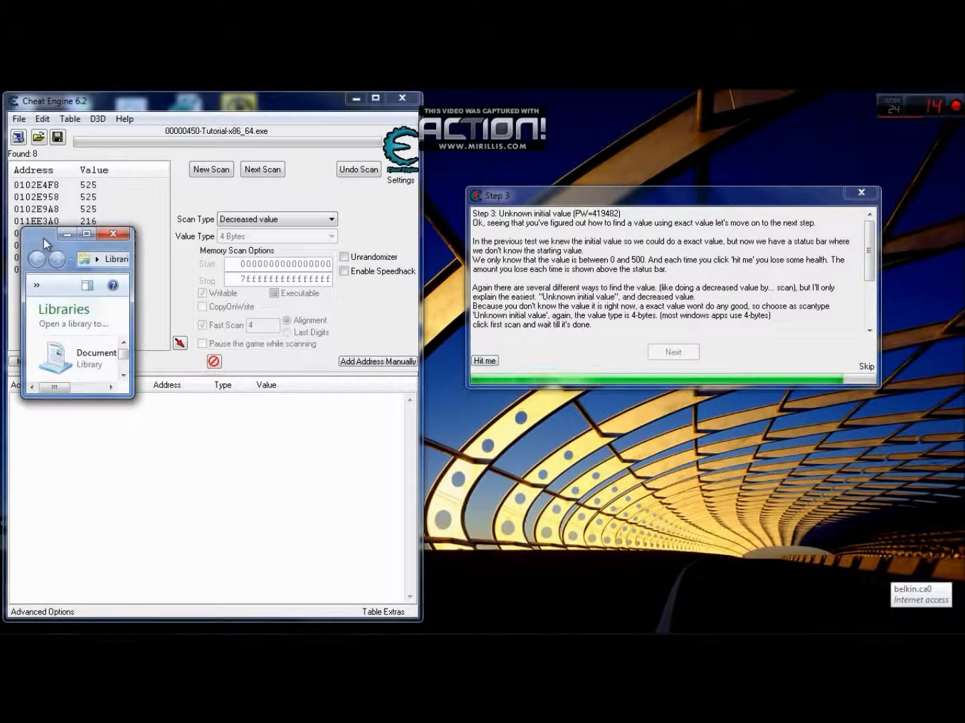
drag(44, 239, 518, 421)
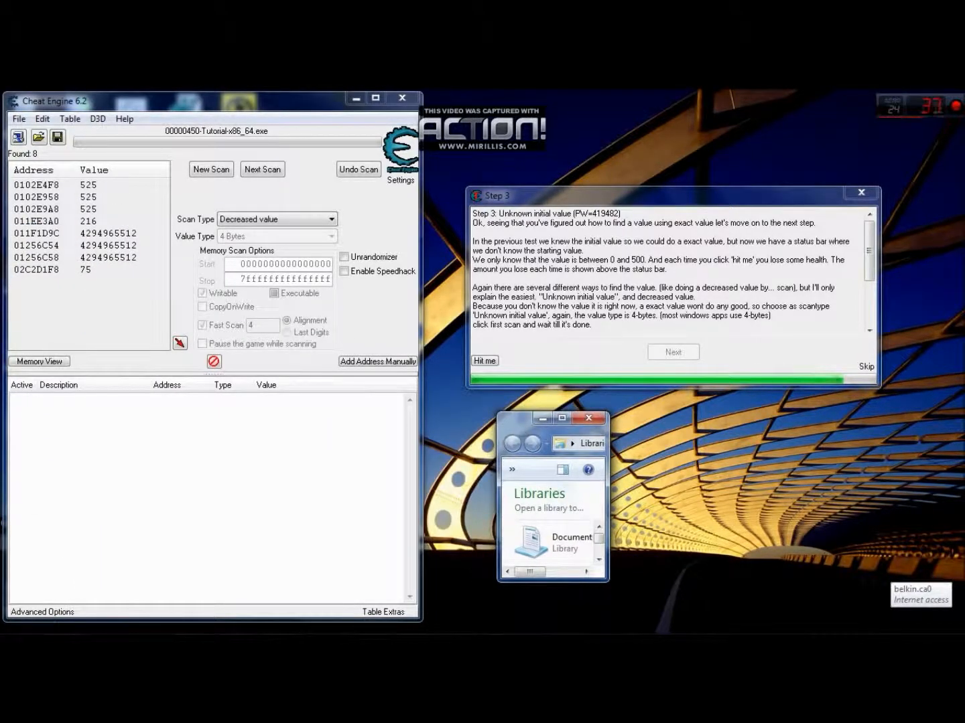
double_click(36, 221)
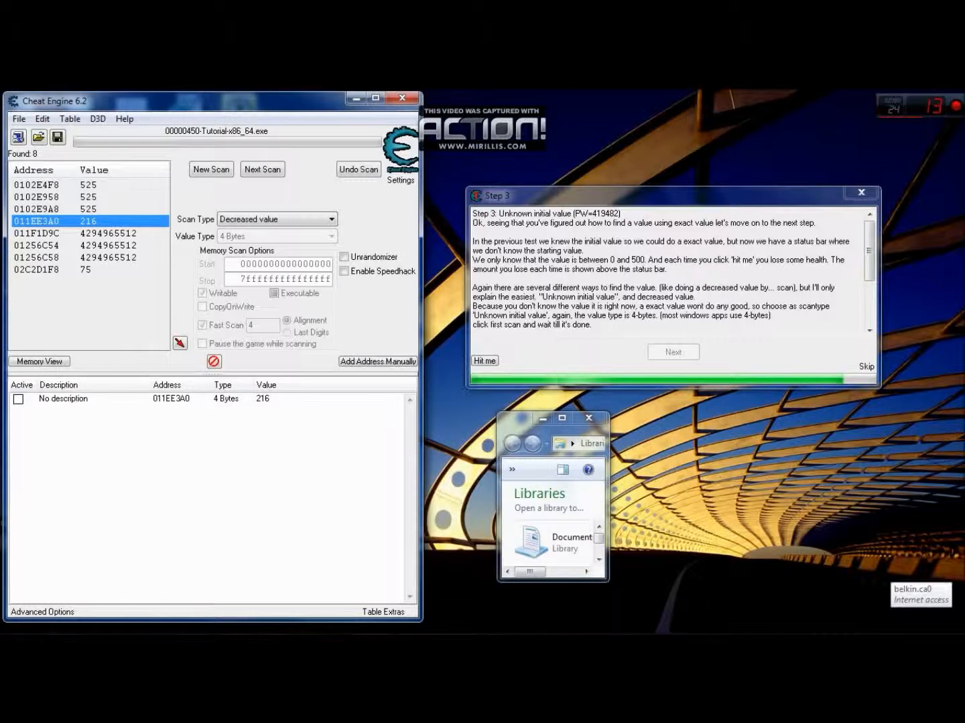
- Read the remaining Step 3 instructions and set the value of listed address 011EE3A0 to 5000
drag(513, 423, 486, 441)
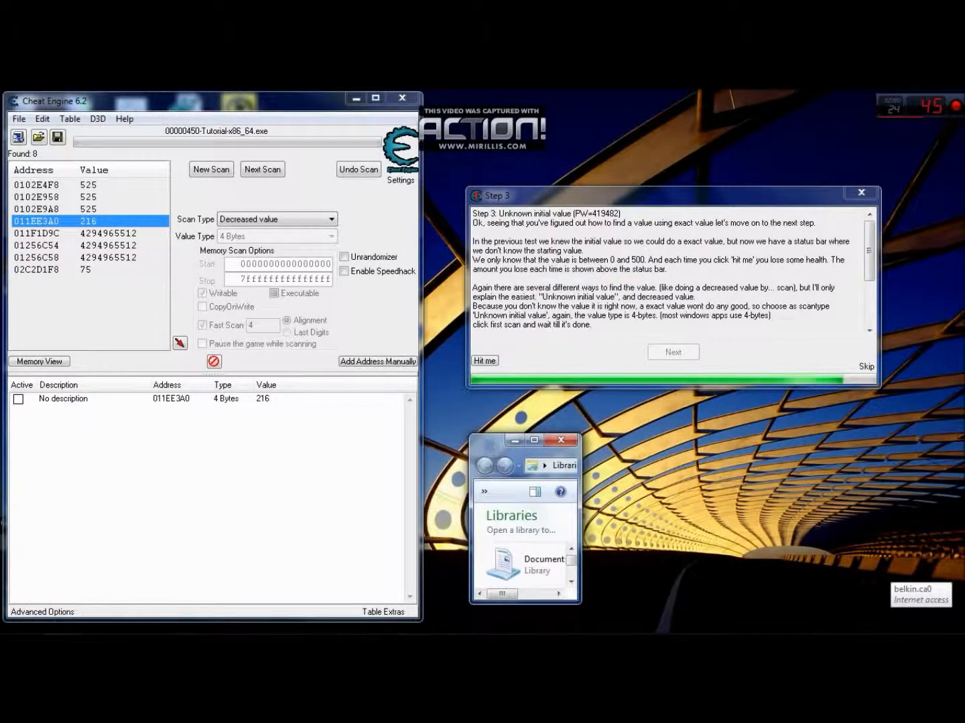
drag(869, 252, 868, 294)
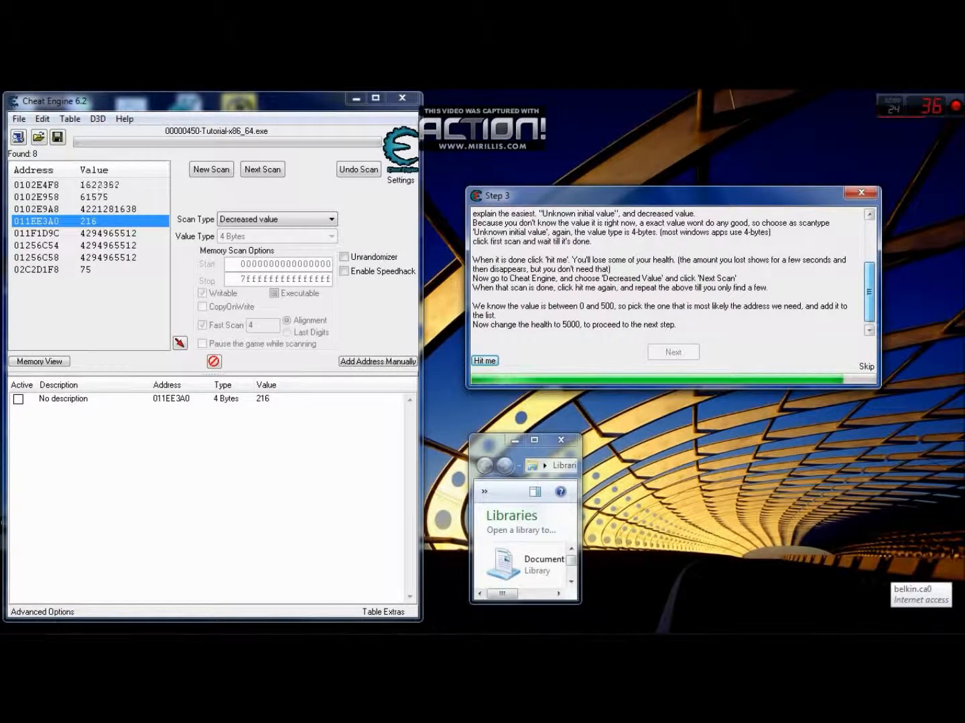
click(479, 442)
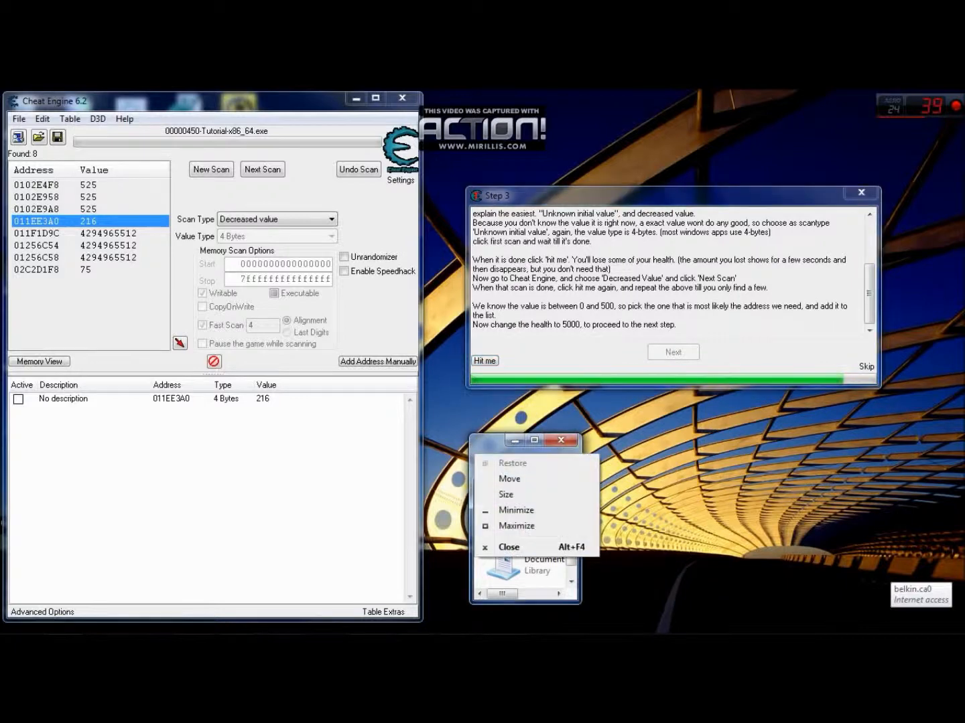
click(479, 441)
mouse_move(491, 444)
mouse_down()
mouse_move(530, 421)
mouse_move(509, 348)
mouse_move(550, 356)
mouse_move(526, 346)
mouse_move(525, 438)
mouse_move(502, 380)
mouse_move(511, 347)
mouse_move(568, 335)
mouse_move(546, 392)
mouse_move(497, 426)
mouse_up()
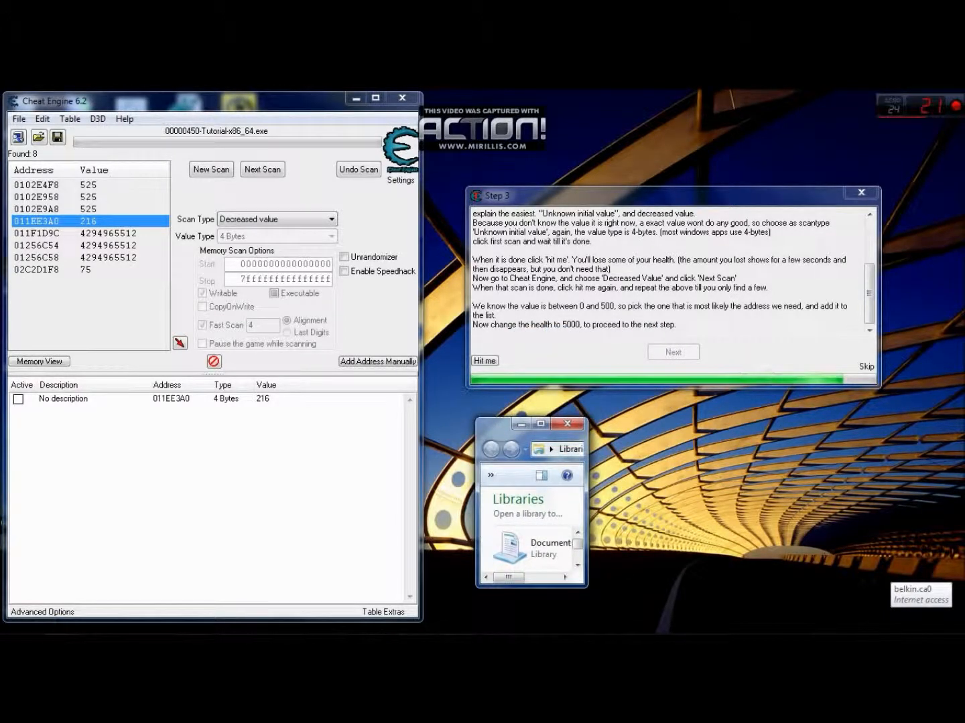
drag(497, 430, 270, 420)
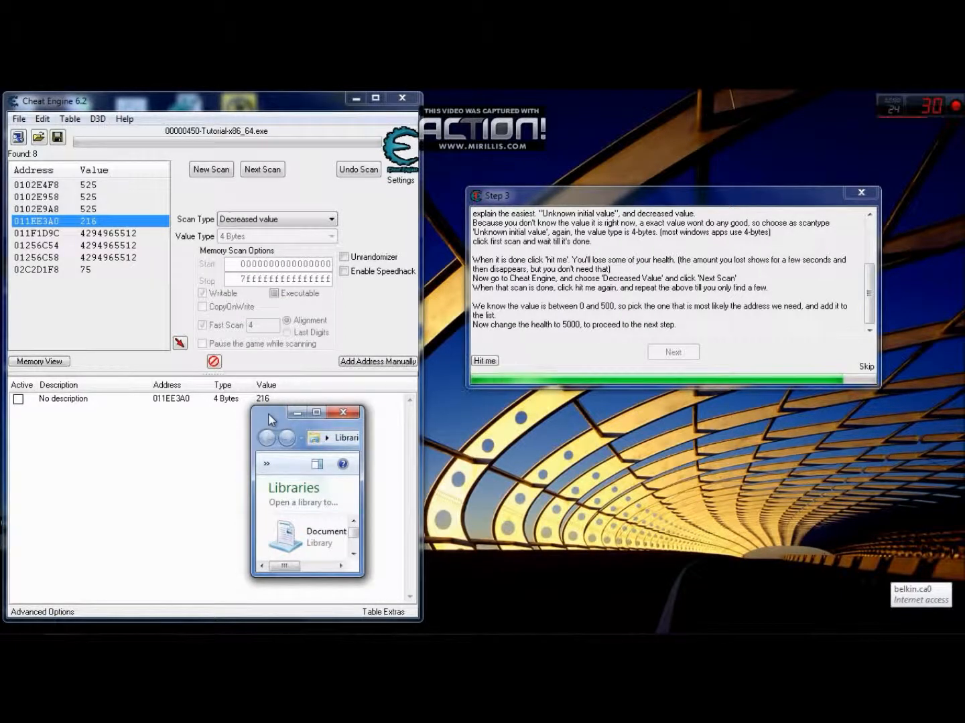
drag(272, 419, 540, 433)
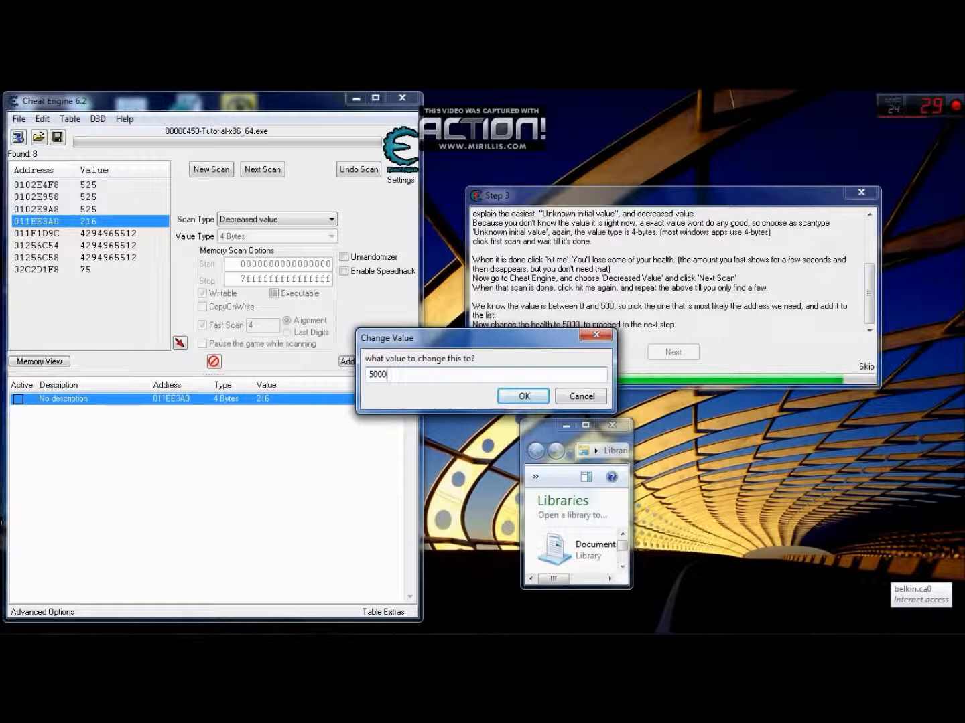
key(Return)
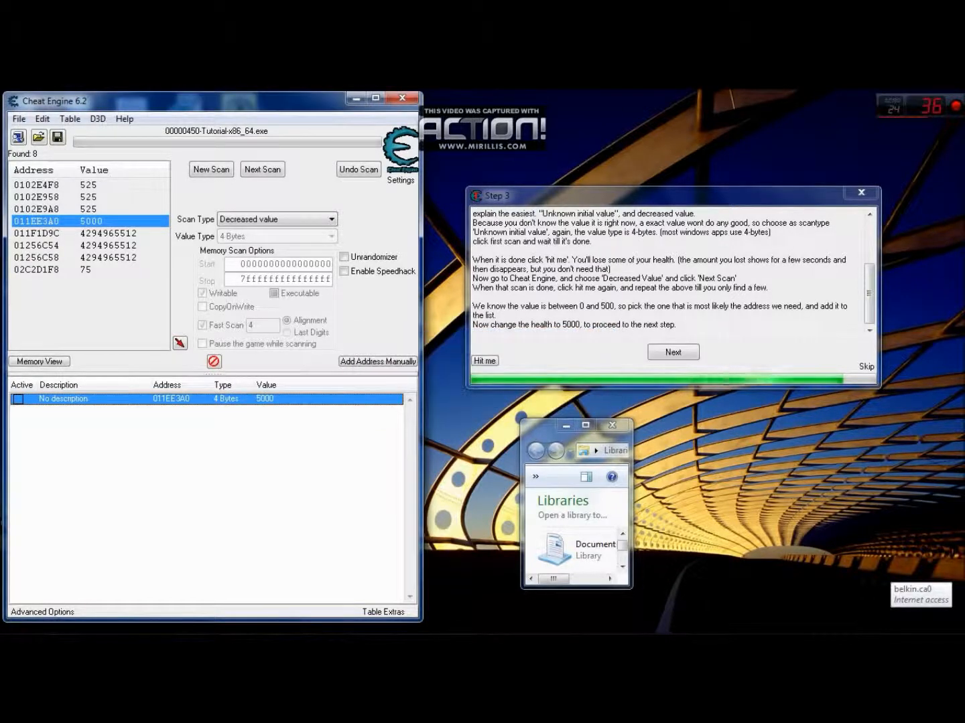
- Take another hit in the tutorial to check that the edited address controls the health
drag(538, 429, 512, 413)
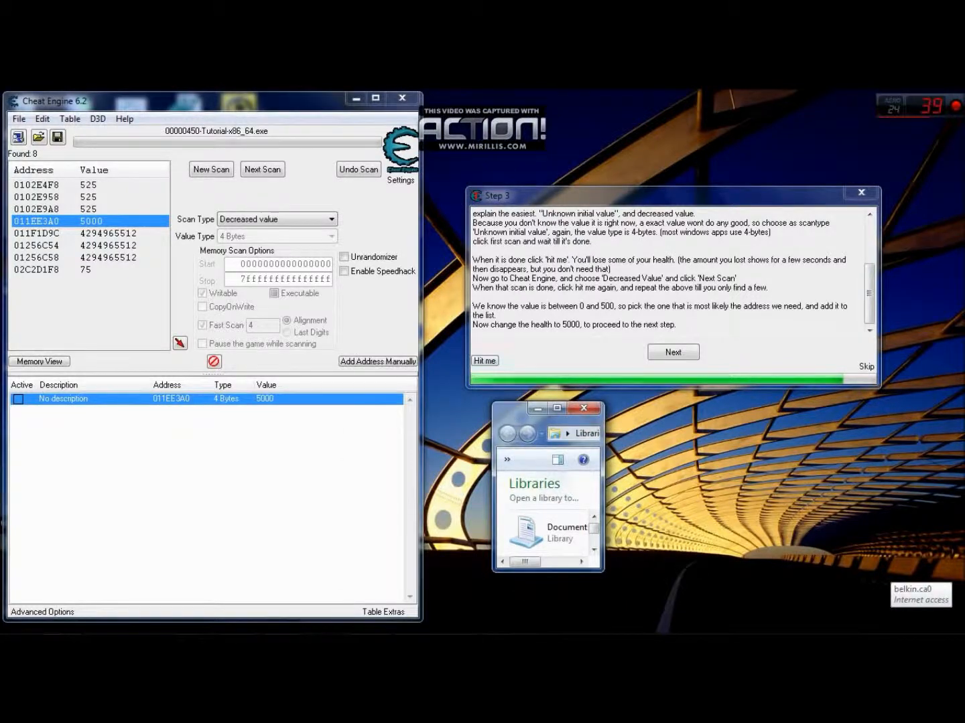
click(484, 360)
click(502, 410)
click(501, 410)
click(502, 410)
click(502, 410)
click(502, 410)
click(502, 410)
click(502, 410)
click(502, 410)
click(502, 411)
click(502, 410)
click(503, 410)
click(501, 410)
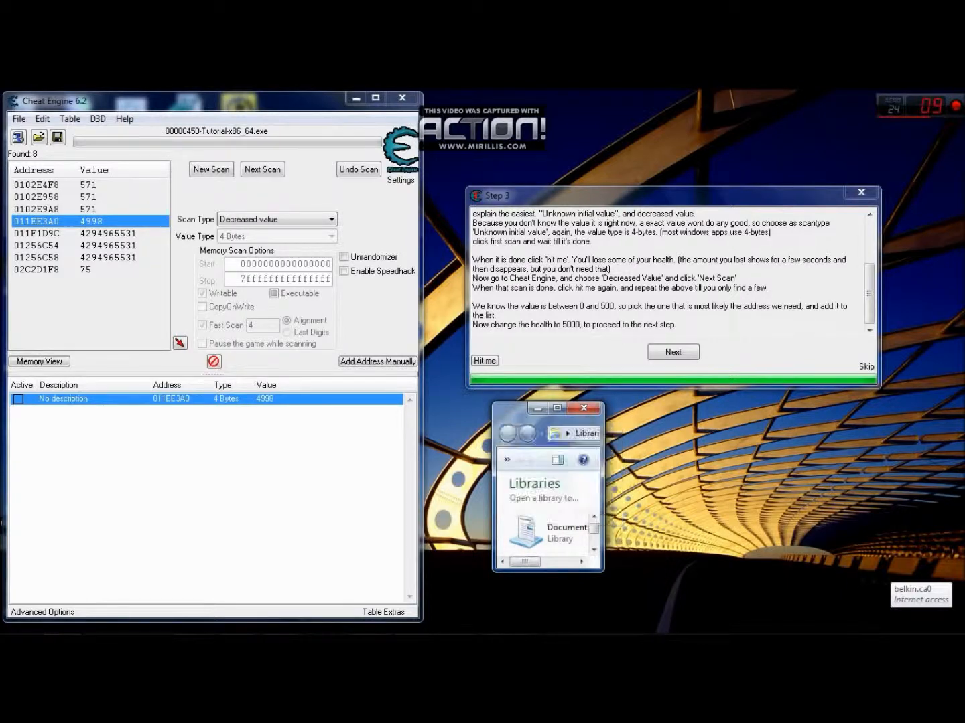
click(556, 408)
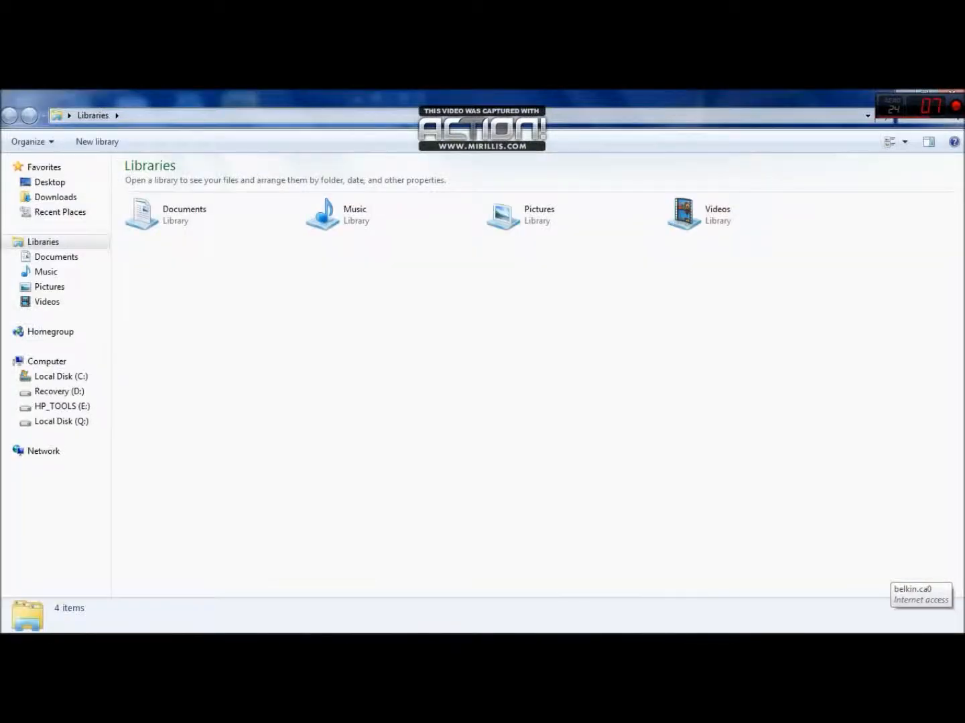
click(925, 93)
drag(515, 415, 537, 425)
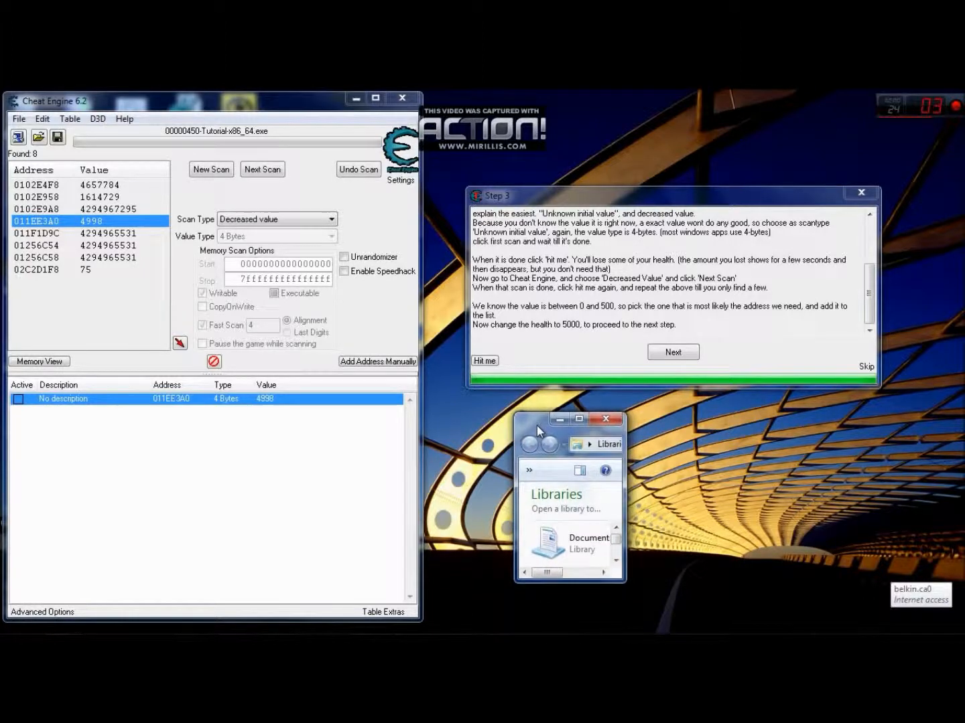